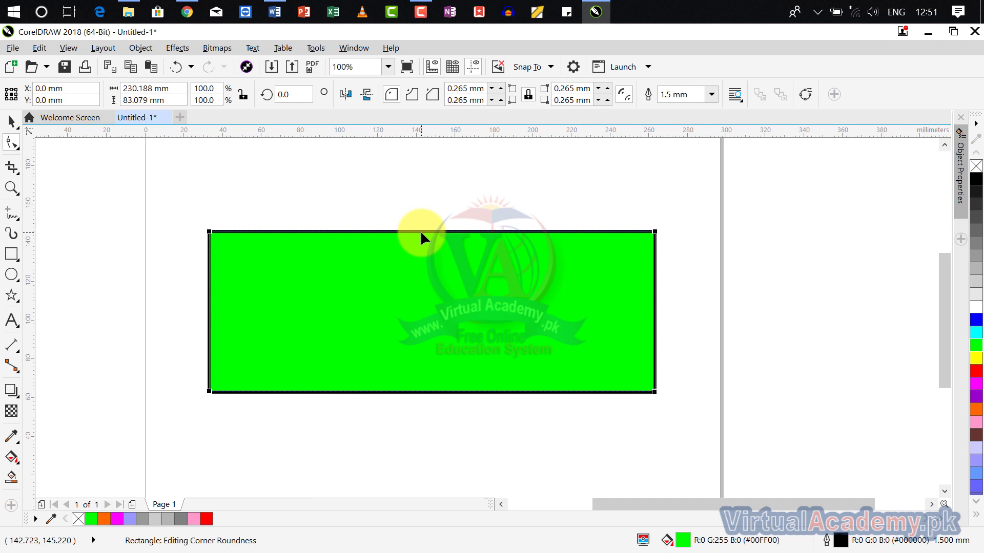
- Convert the green rectangle to curves
click(654, 232)
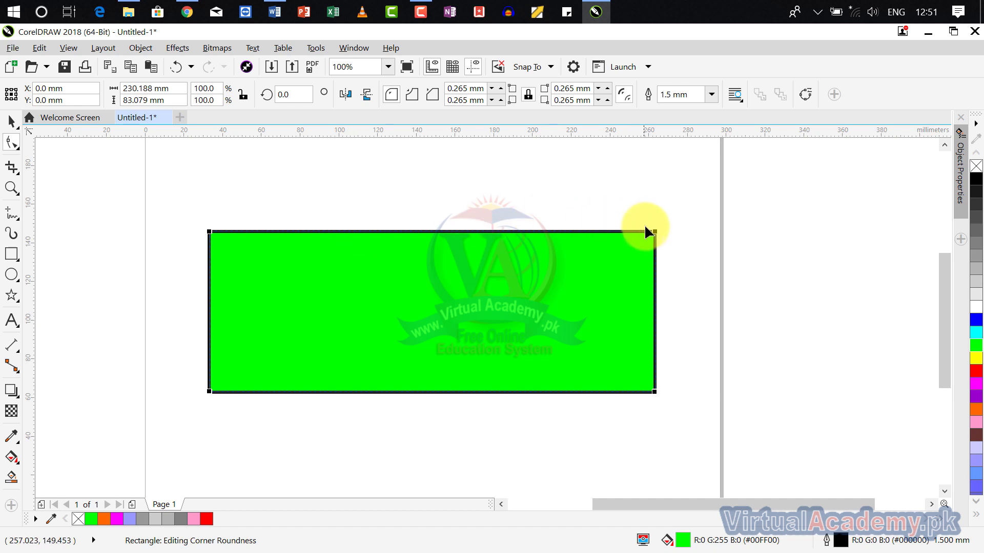
click(425, 234)
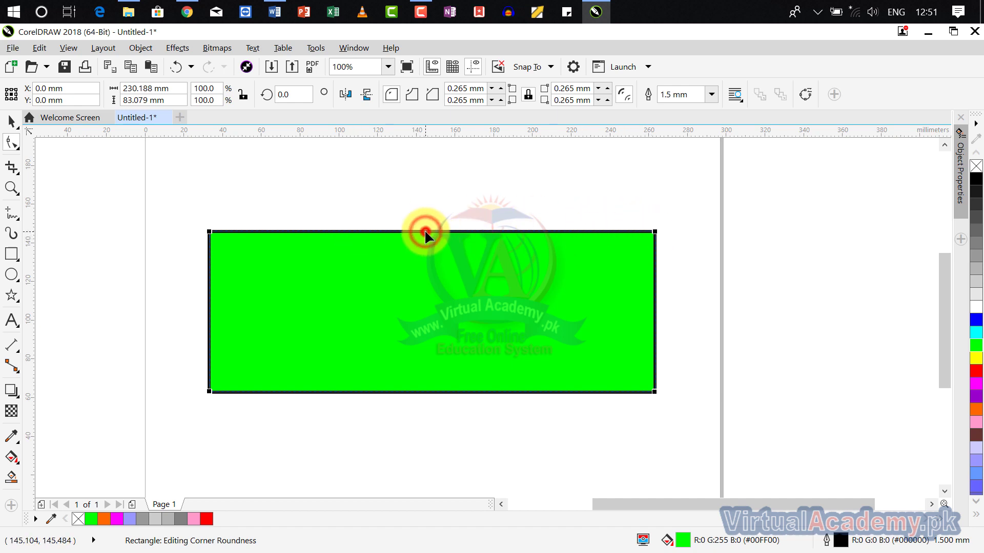
right_click(426, 233)
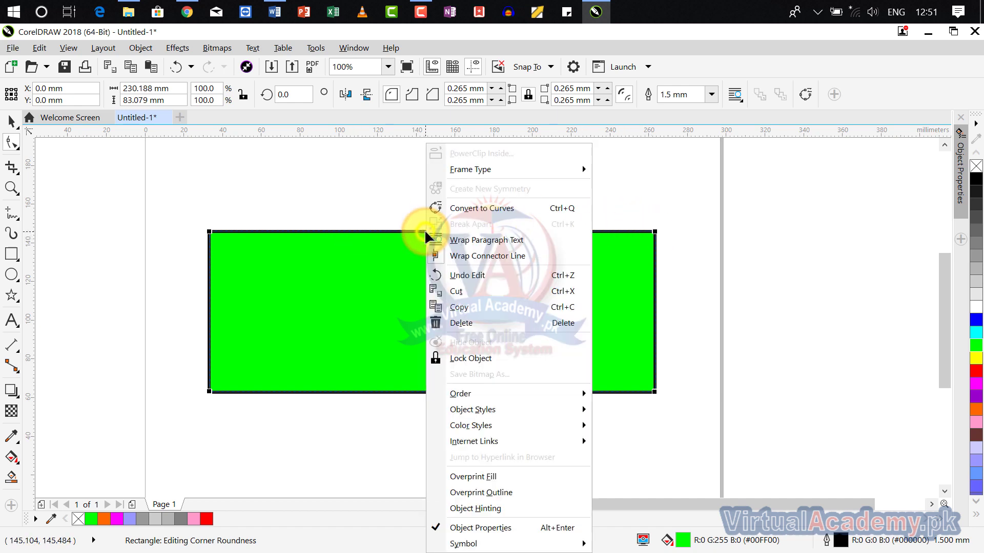
click(466, 213)
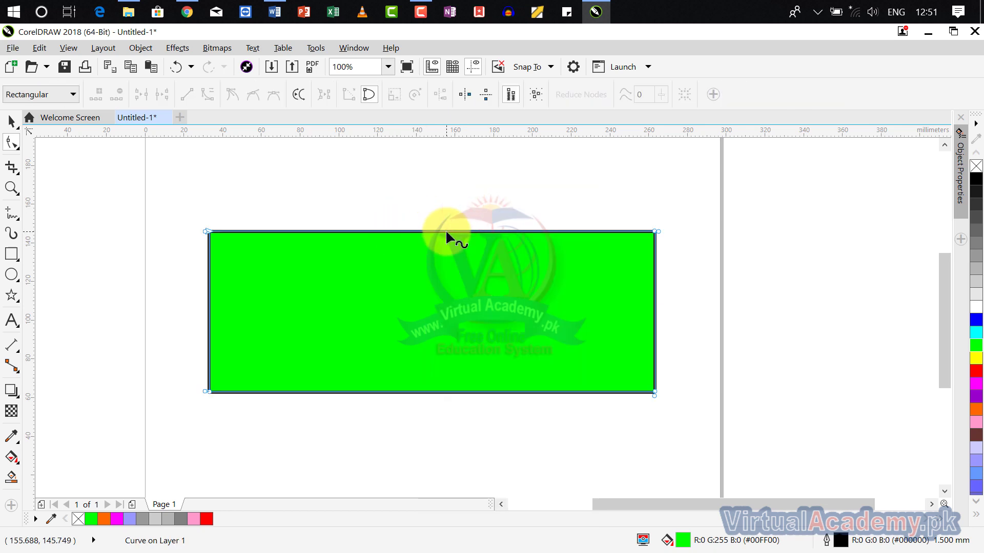
- Delete the nodes at the green curve's top-right corner so the corner bends freely
click(654, 231)
click(654, 230)
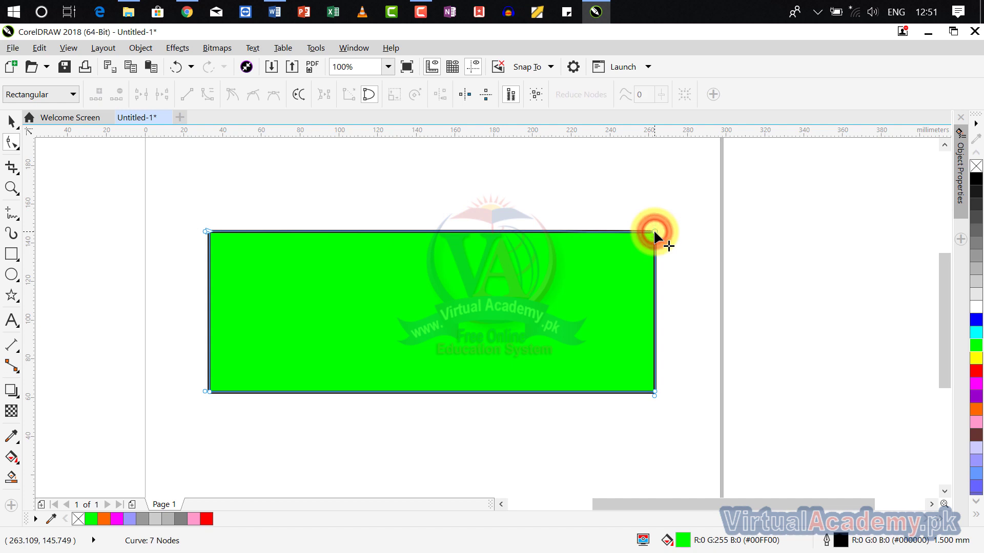
double_click(654, 231)
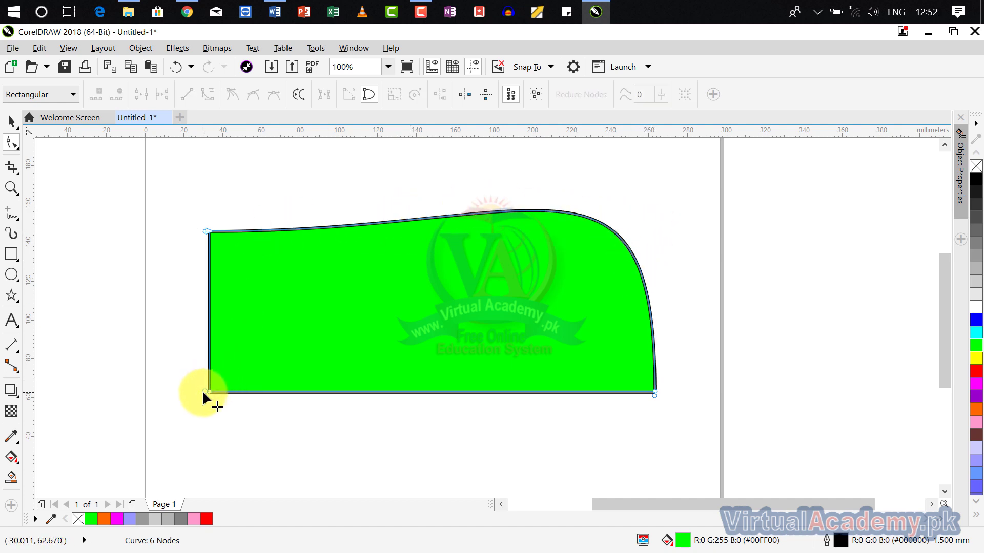
- Delete the nodes at the green curve's bottom-left corner
scroll(207, 385, up, 4)
scroll(207, 385, up, 2)
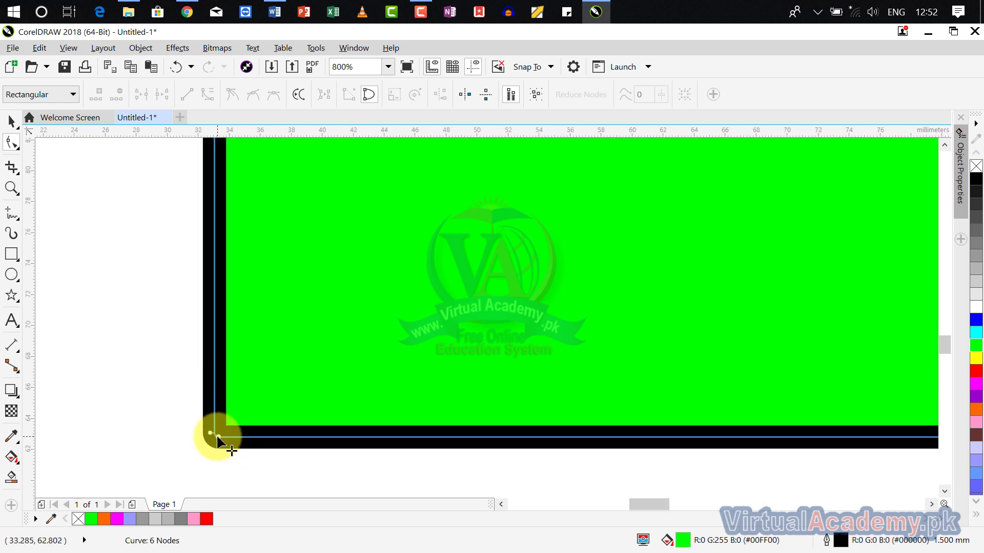
click(215, 434)
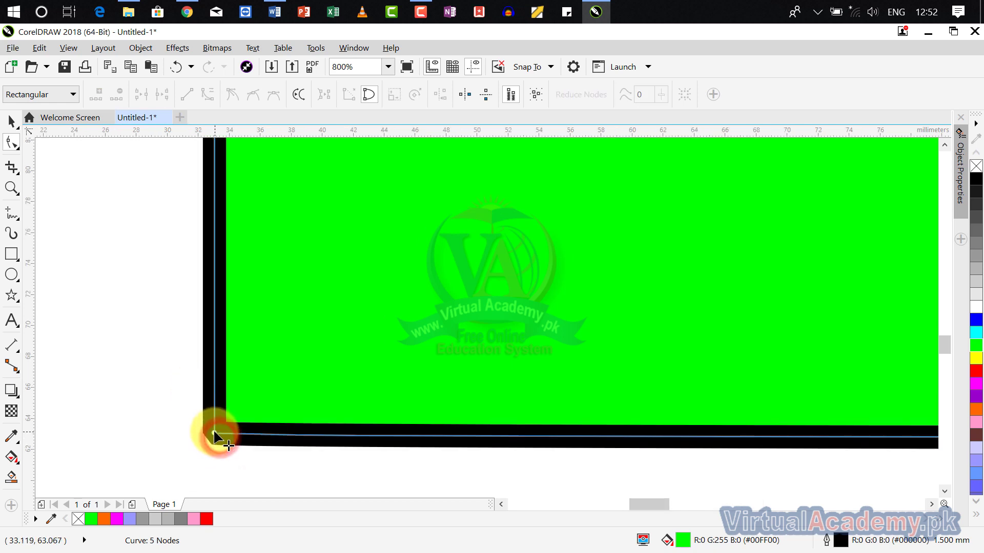
key(Delete)
scroll(337, 363, down, 8)
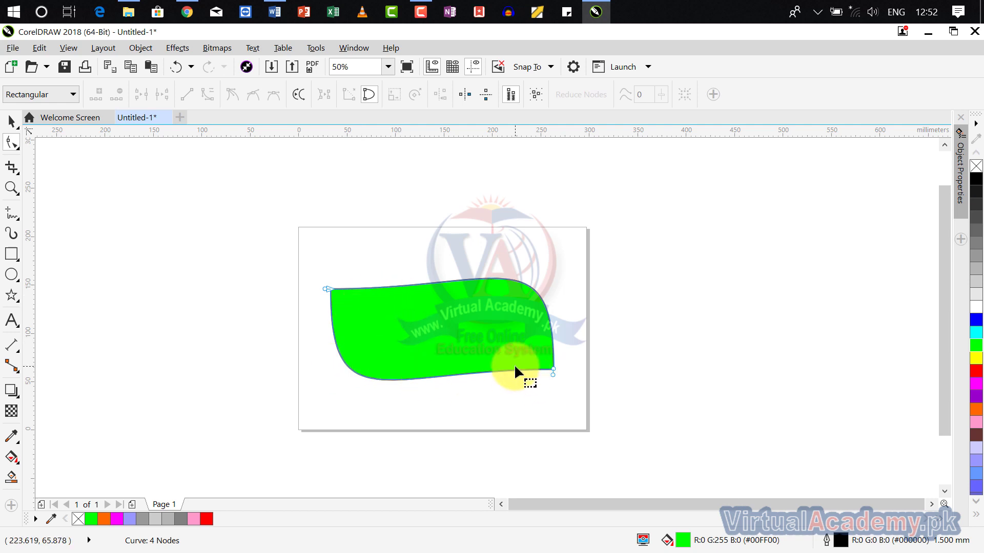
scroll(482, 349, up, 2)
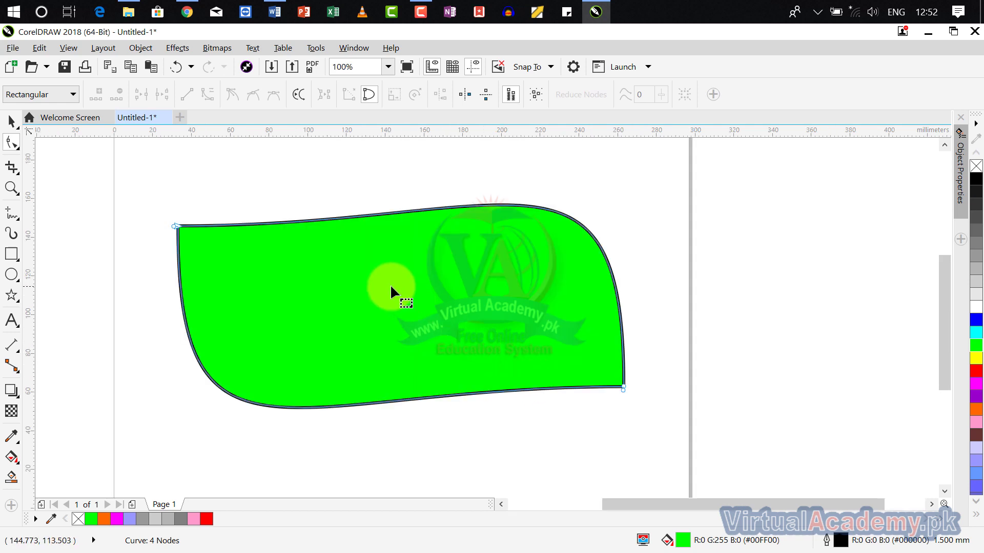
- Undo the node deletions at the green shape's top-right and bottom-left corners
key(ctrl+z)
key(ctrl+z)
key(ctrl+z)
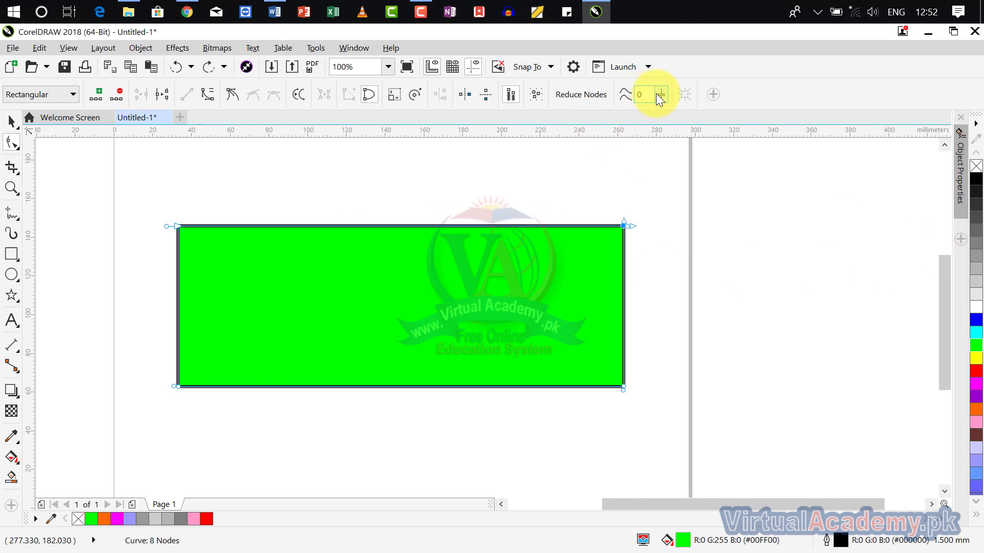
- Select the whole green shape, try its outline width at None and set it to 0.1 mm
click(12, 123)
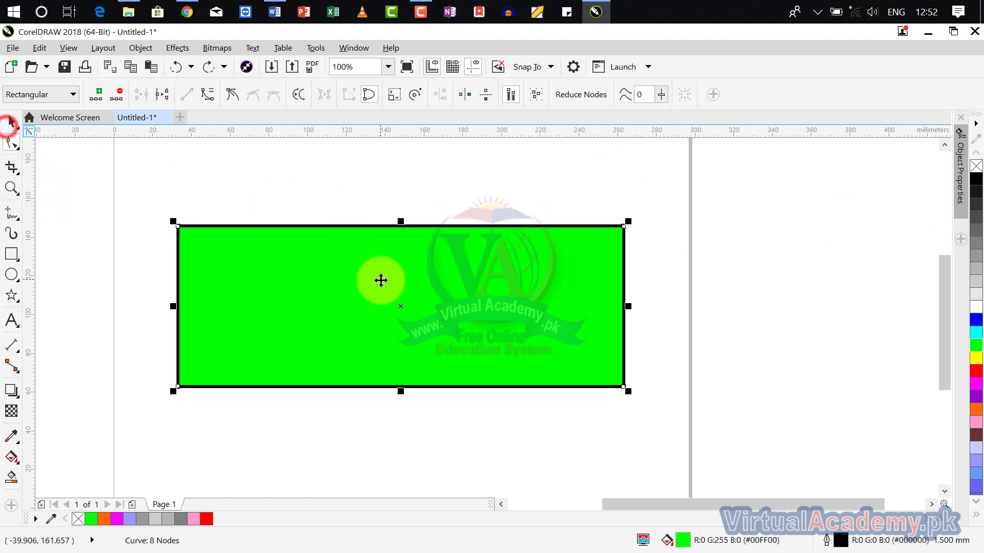
click(380, 279)
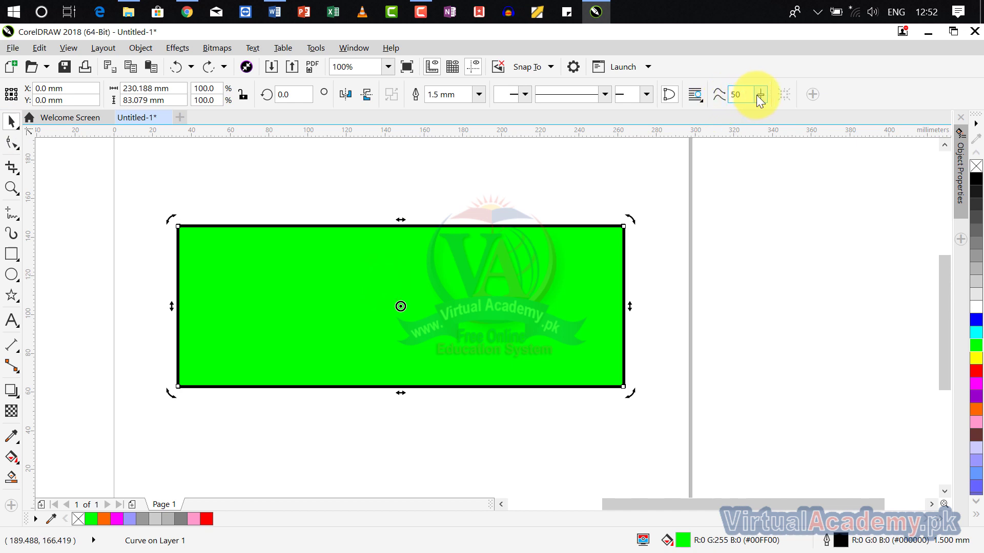
click(418, 257)
click(708, 181)
click(541, 292)
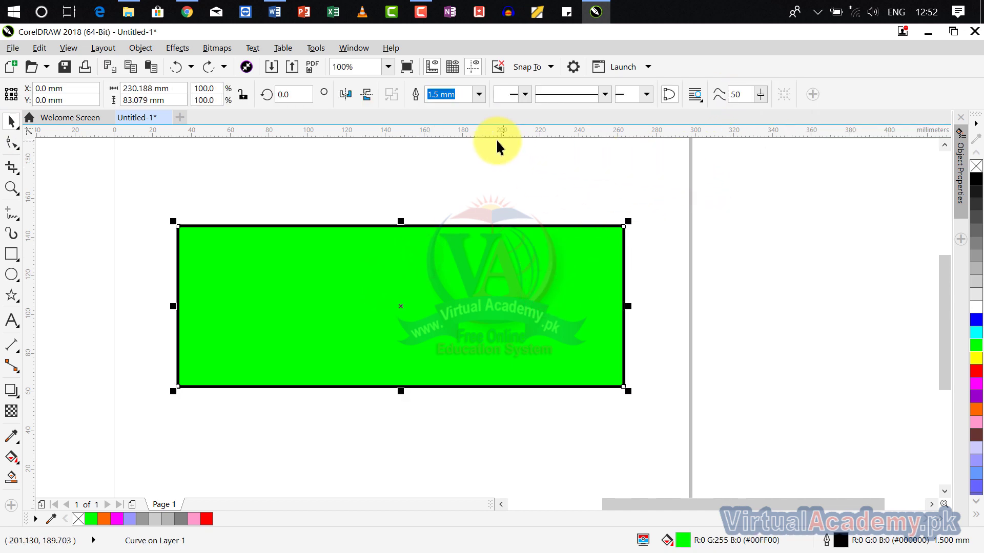
click(478, 94)
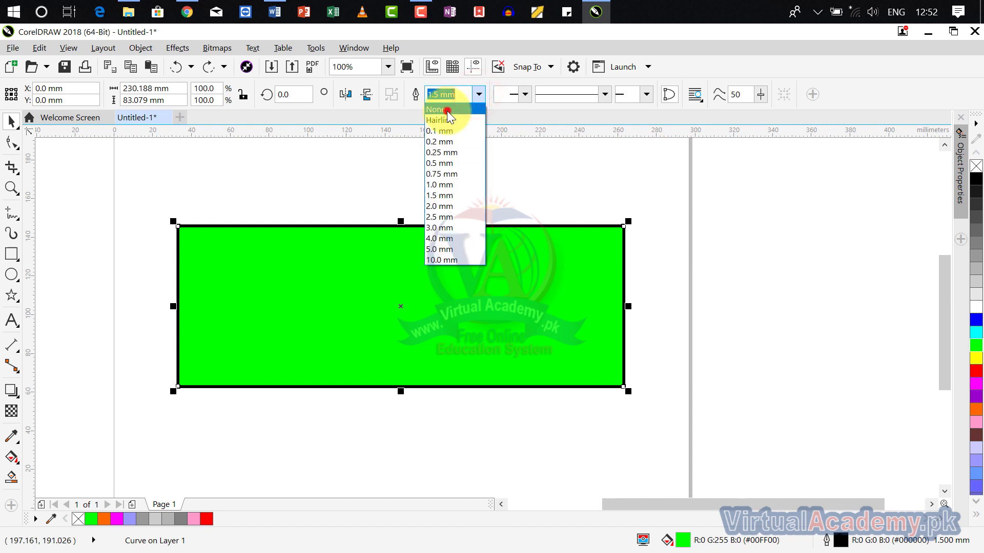
click(447, 108)
click(478, 95)
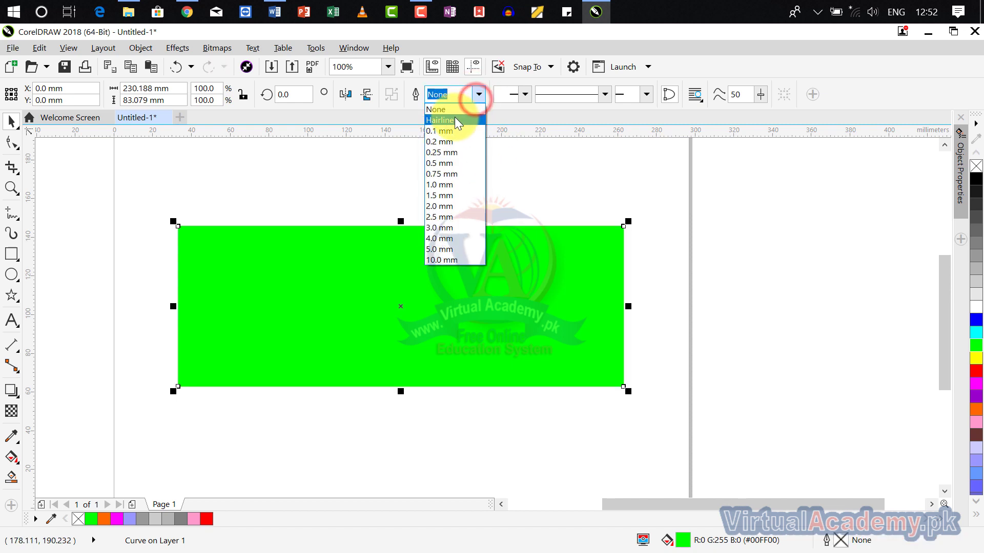
click(454, 131)
- Move the lower node of the shape's rounded top-left corner up into the corner and delete it with the Shape tool
scroll(331, 237, up, 1)
scroll(277, 239, up, 3)
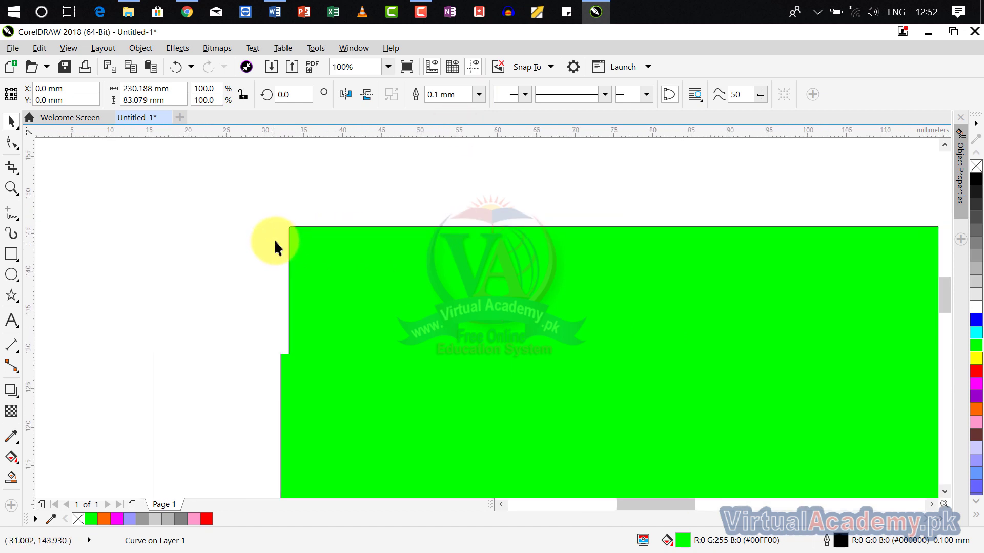
scroll(343, 185, up, 2)
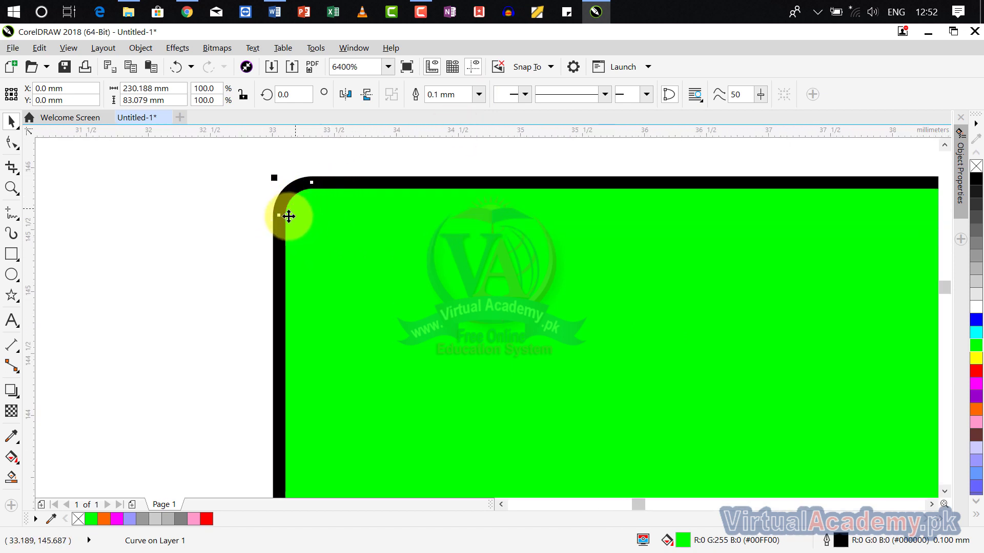
click(11, 142)
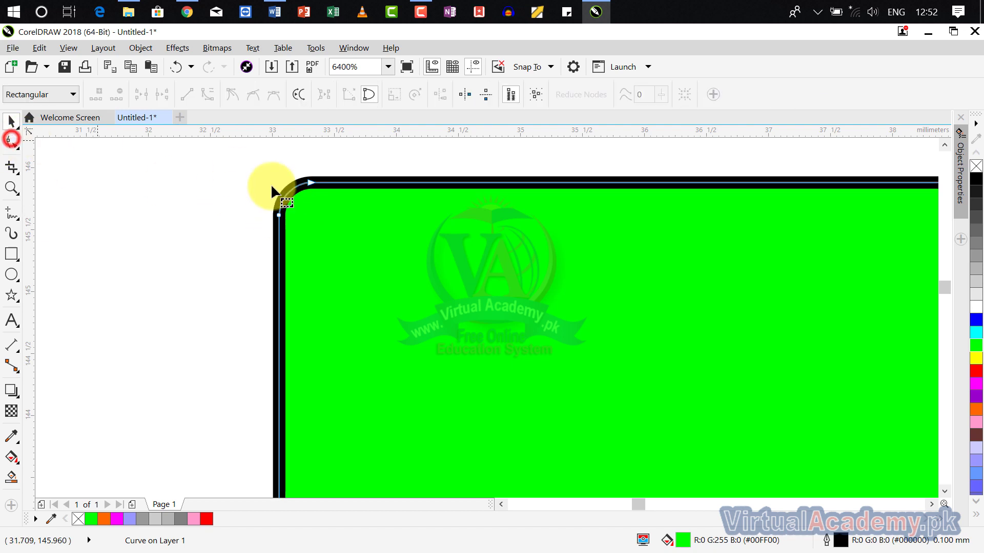
drag(280, 213, 346, 210)
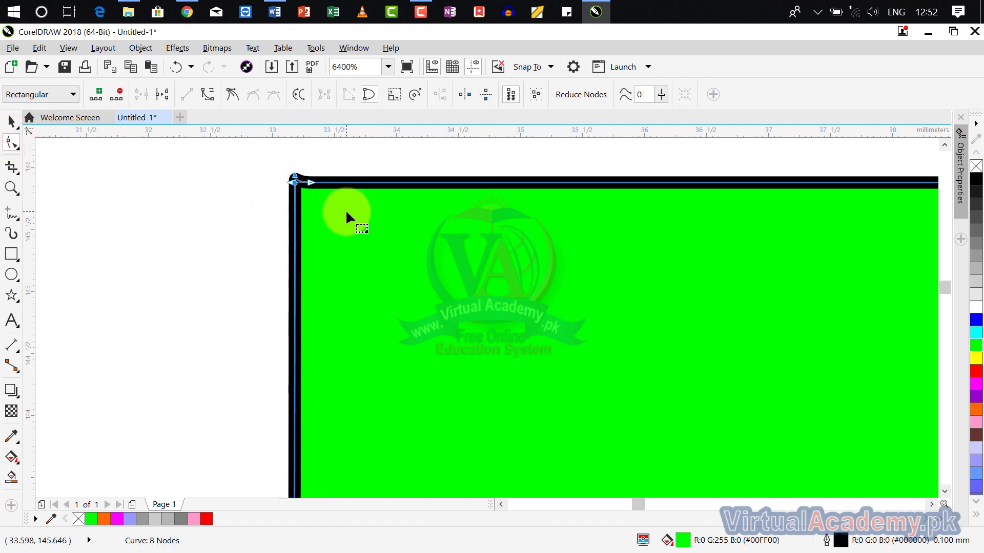
scroll(345, 210, down, 2)
key(Delete)
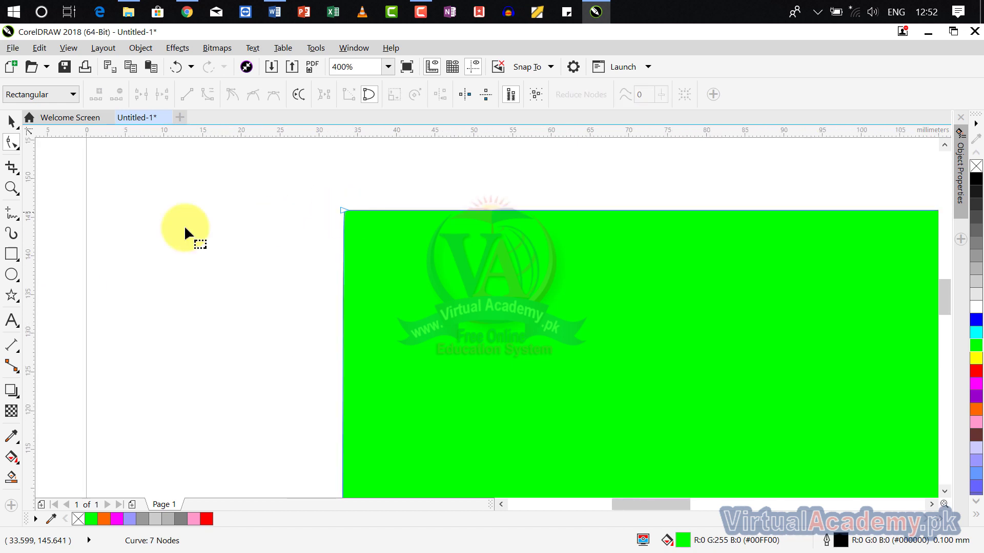
- Select the whole green shape and delete it from the page
click(358, 220)
click(11, 121)
click(367, 268)
key(Delete)
scroll(367, 272, down, 2)
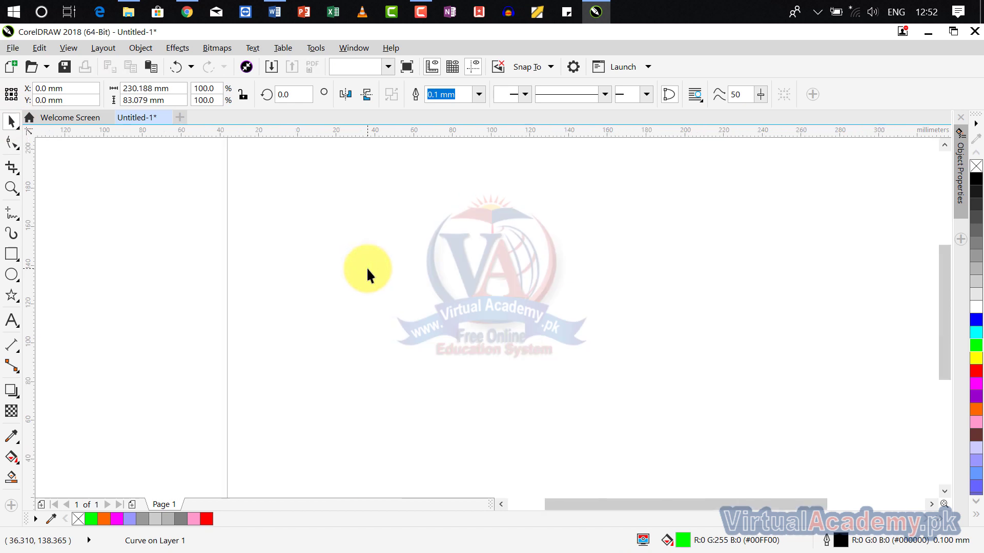
- Draw a rectangle about 170 × 69 mm in the middle of the page and fill it with green
click(12, 254)
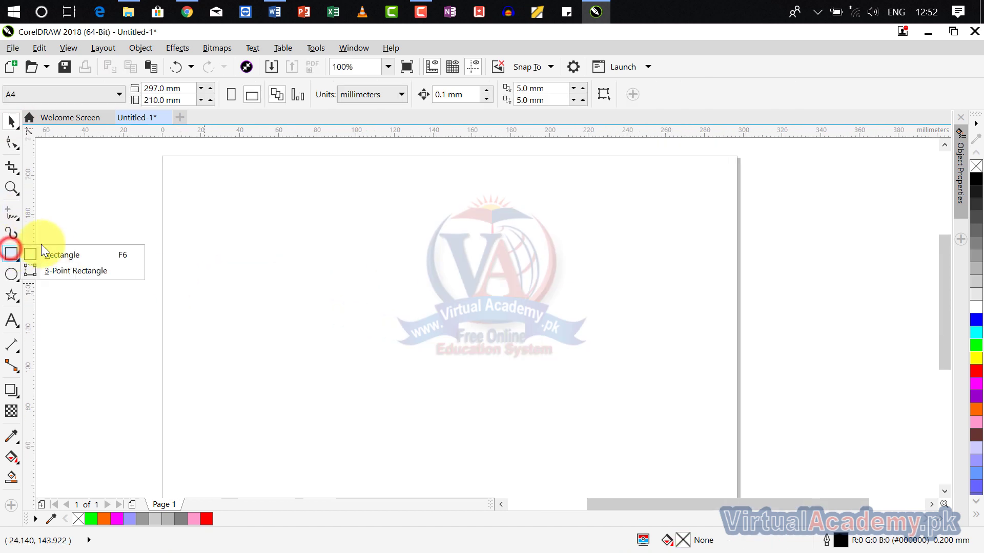
click(61, 250)
mouse_move(279, 242)
mouse_down()
mouse_move(327, 274)
mouse_move(555, 336)
mouse_move(607, 377)
mouse_up()
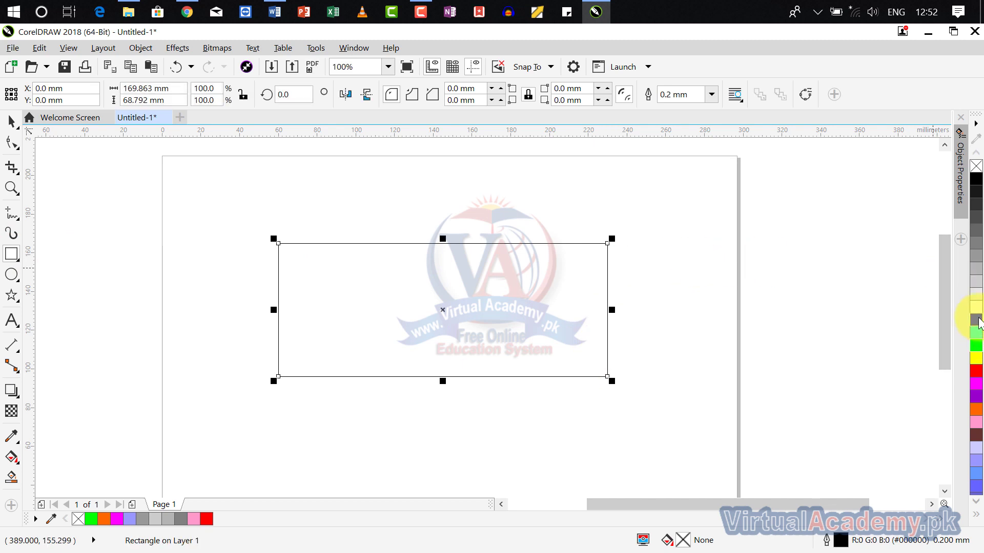
click(976, 345)
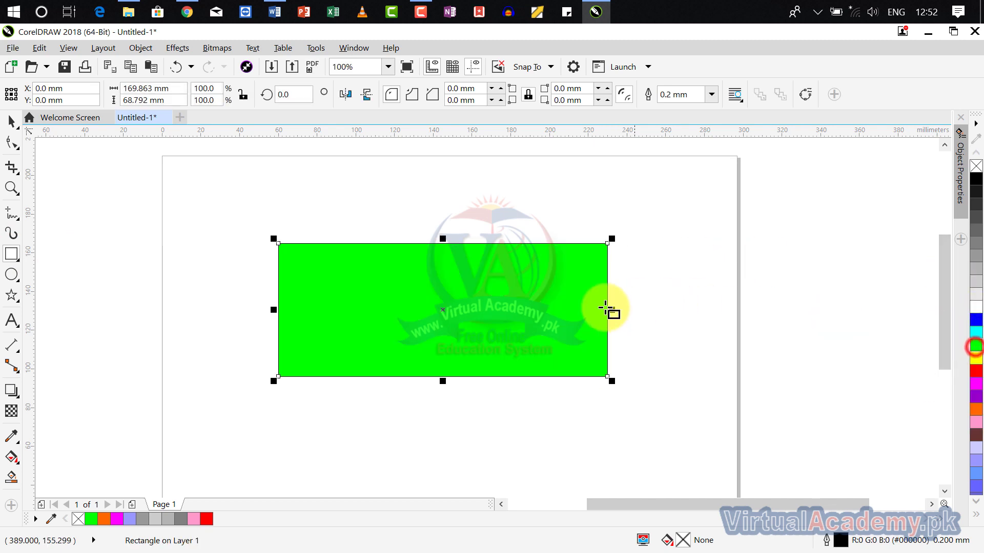
- Convert the new green rectangle to curves and activate the Shape tool for node editing
scroll(517, 265, up, 2)
scroll(716, 233, up, 4)
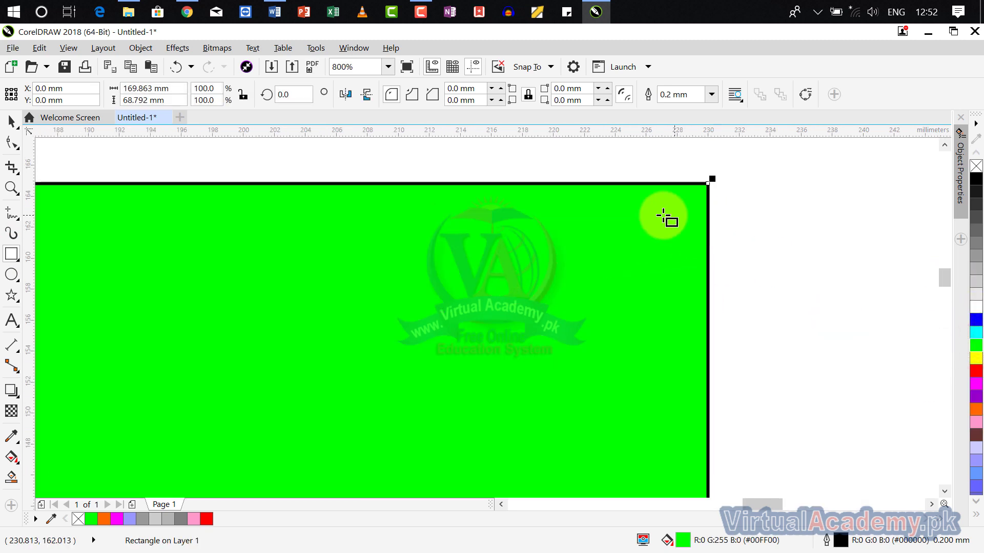
click(805, 94)
click(11, 143)
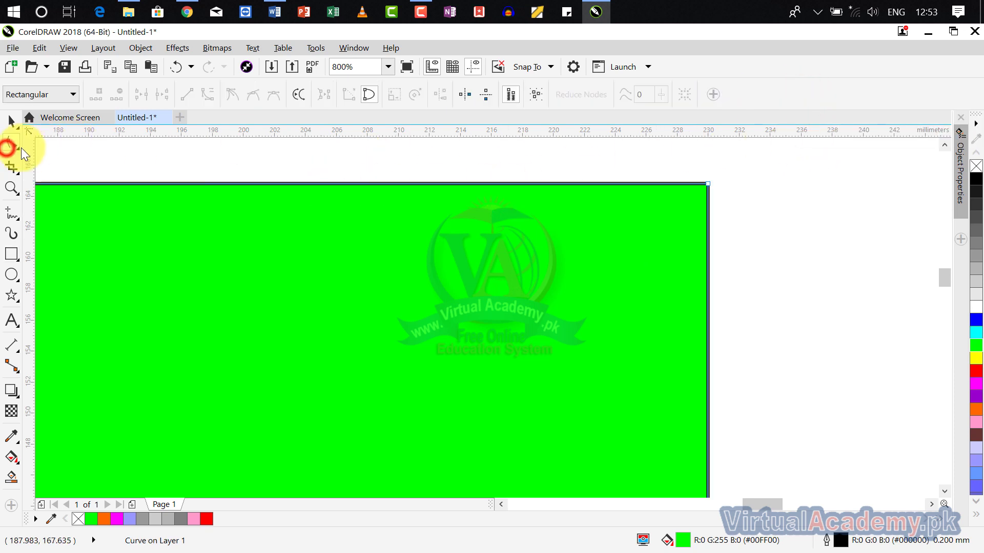
- Try deleting the rectangle's top-right corner node and undo the deletion
scroll(187, 192, down, 2)
drag(230, 204, 560, 259)
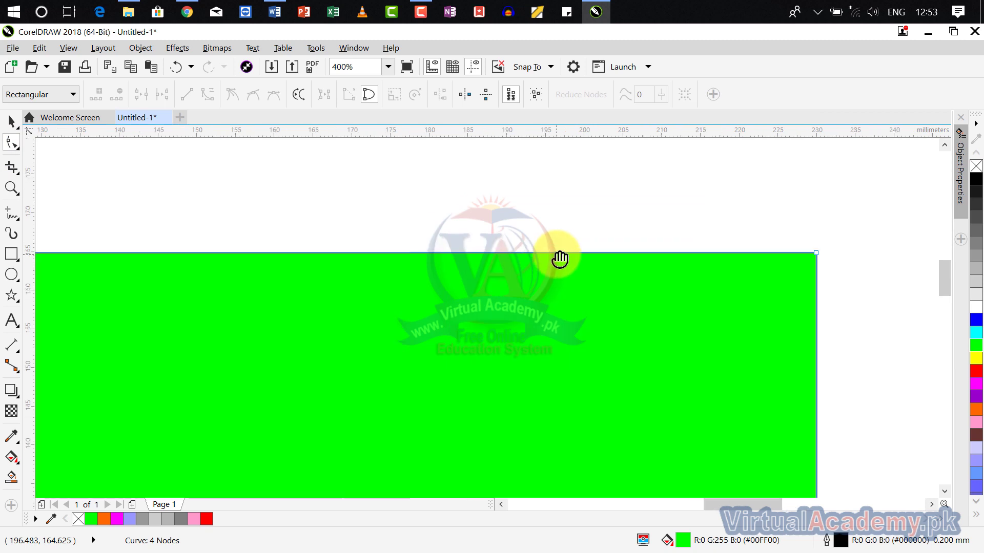
scroll(558, 255, down, 4)
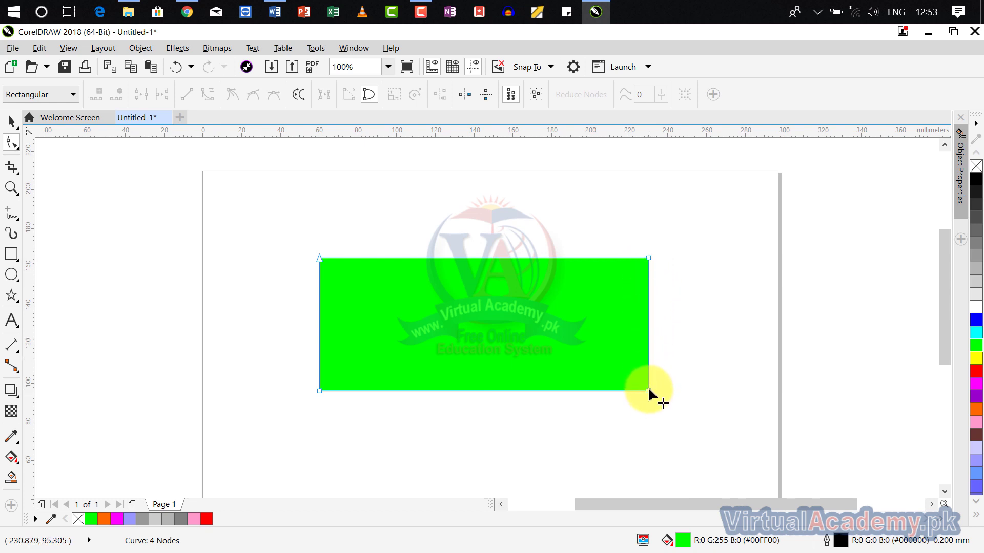
double_click(647, 257)
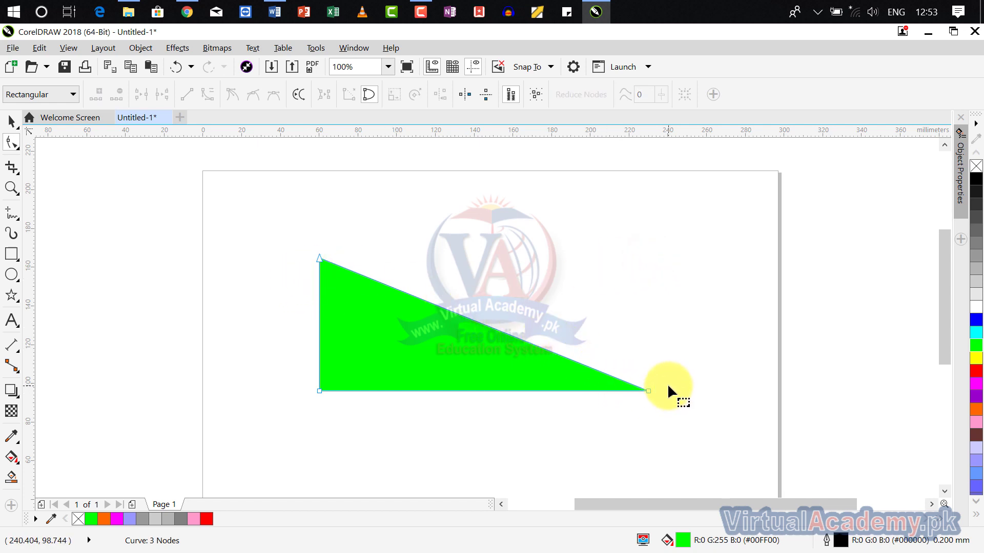
key(ctrl+z)
- Add a node on the rectangle's top edge about 80 mm from its left corner and delete the top-right corner node
scroll(492, 261, up, 1)
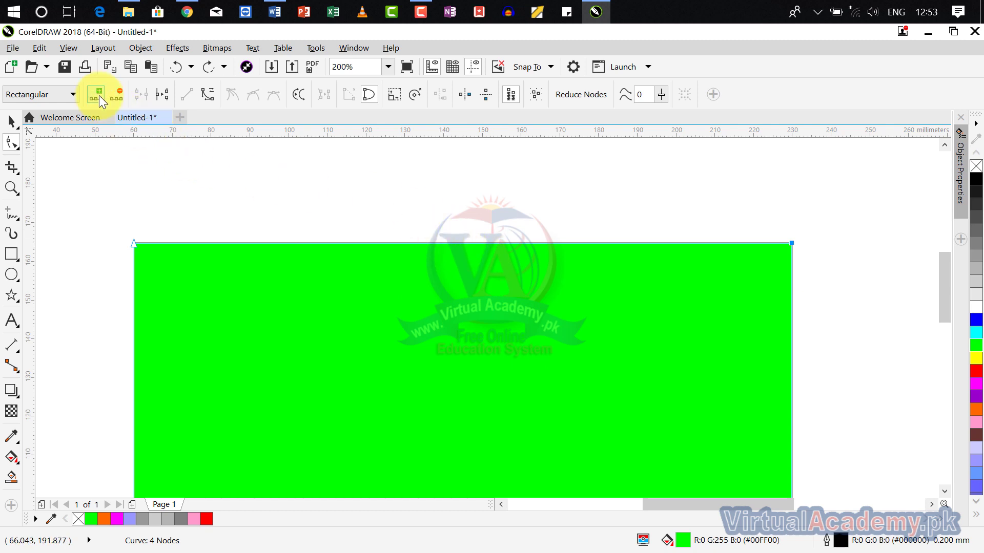
click(443, 244)
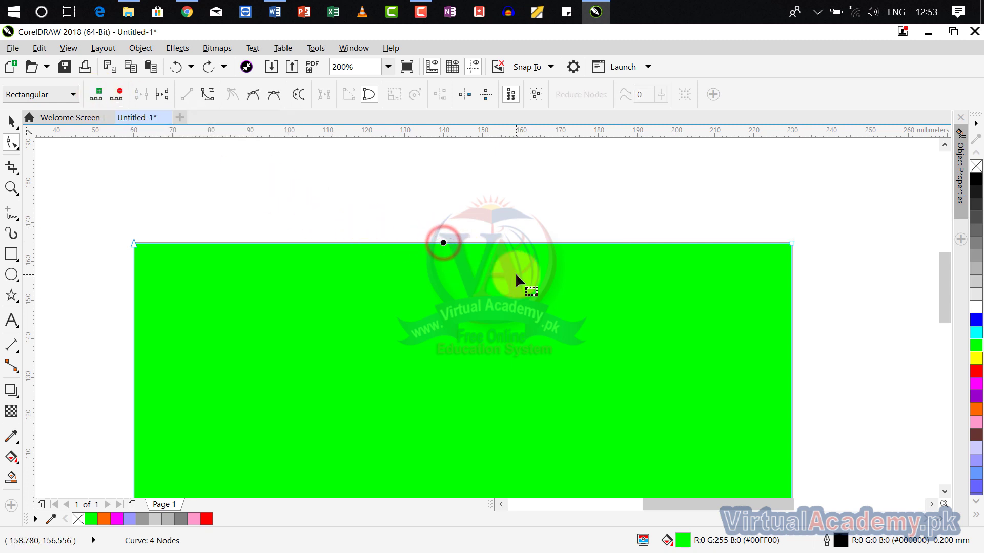
click(97, 94)
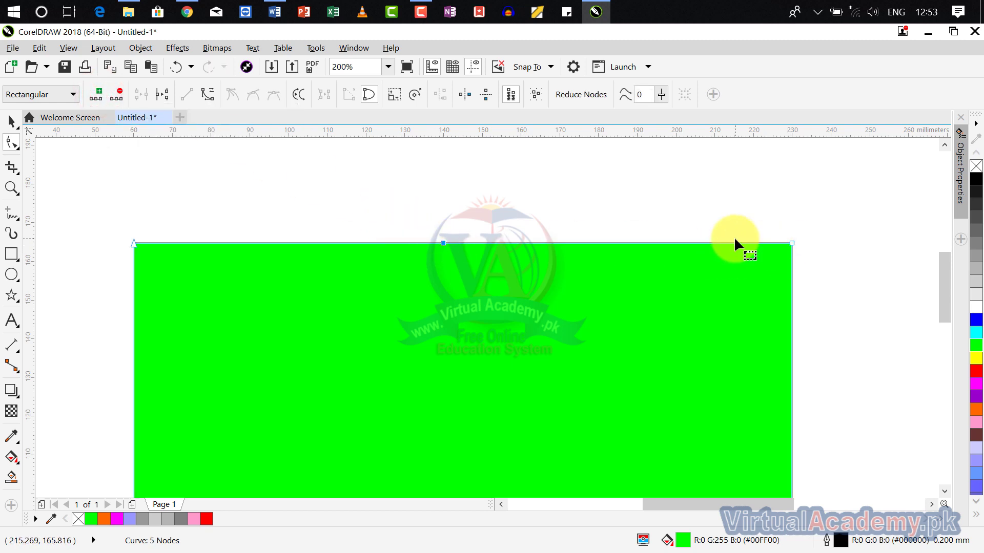
scroll(734, 236, down, 2)
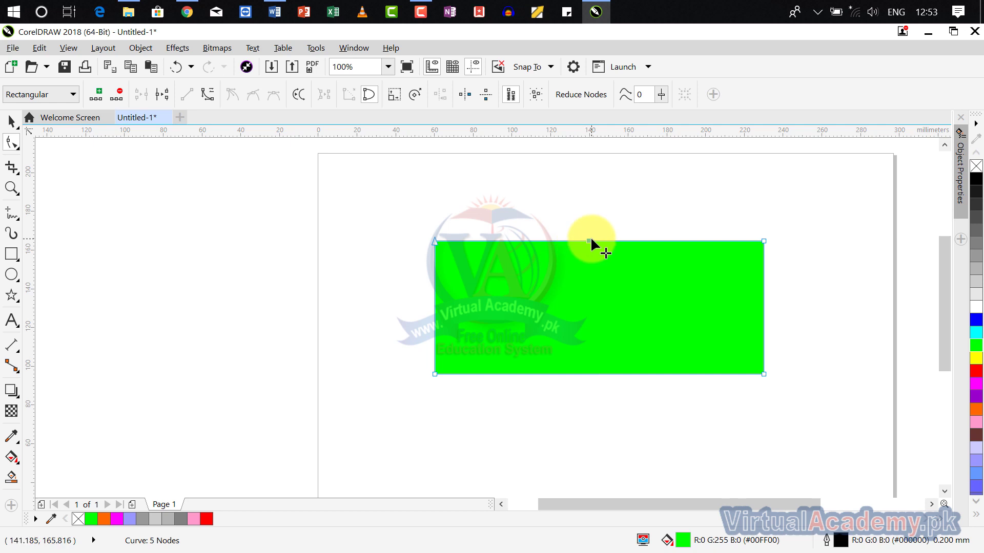
double_click(763, 241)
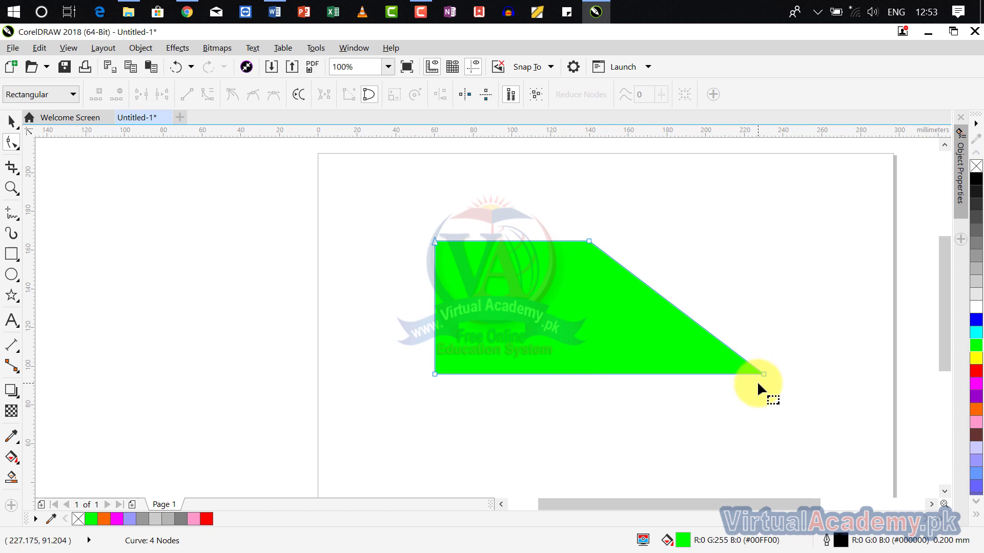
- Delete the green shape's top-left corner node to leave a triangle
click(433, 240)
key(Delete)
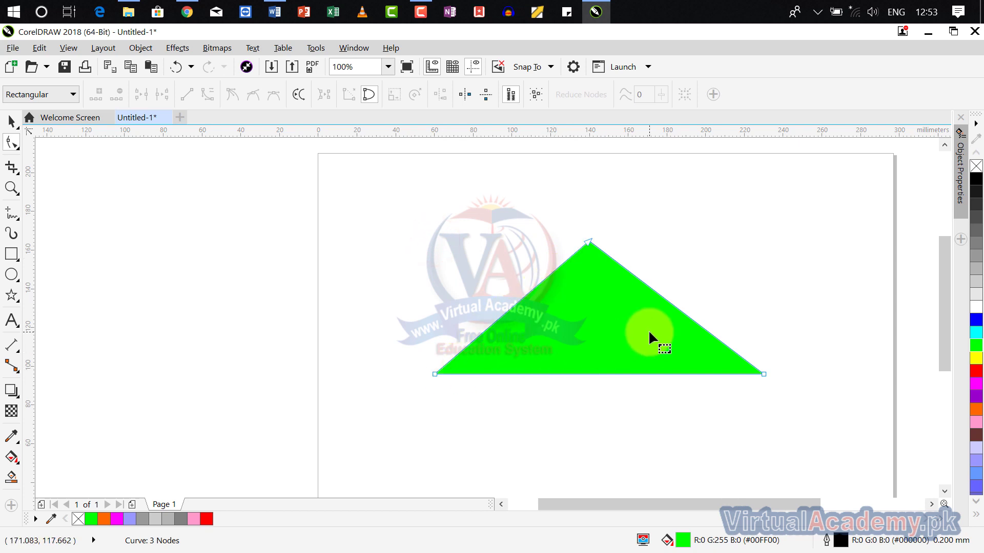
- Add two nodes on the triangle's right slanted edge, one halfway down and one nearer the apex
scroll(647, 281, up, 2)
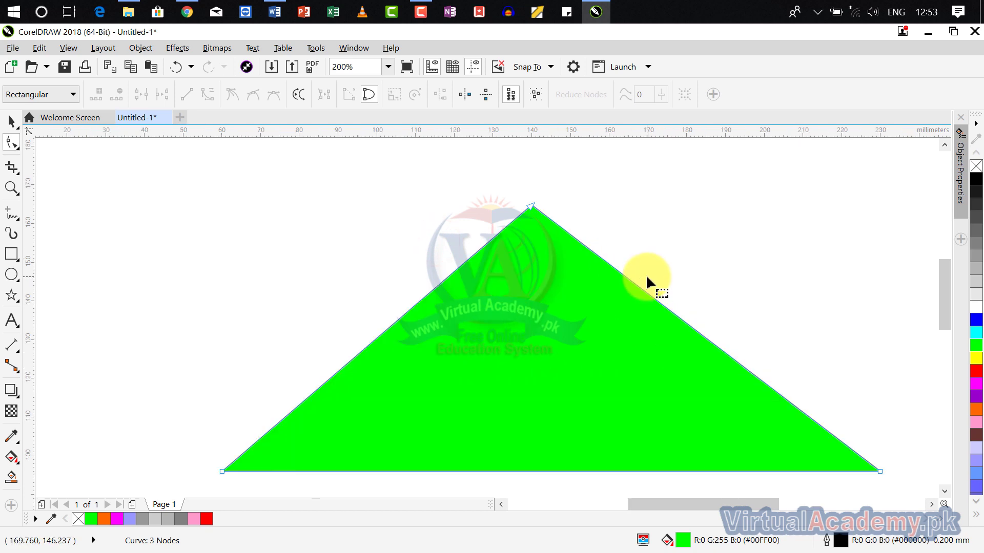
click(683, 321)
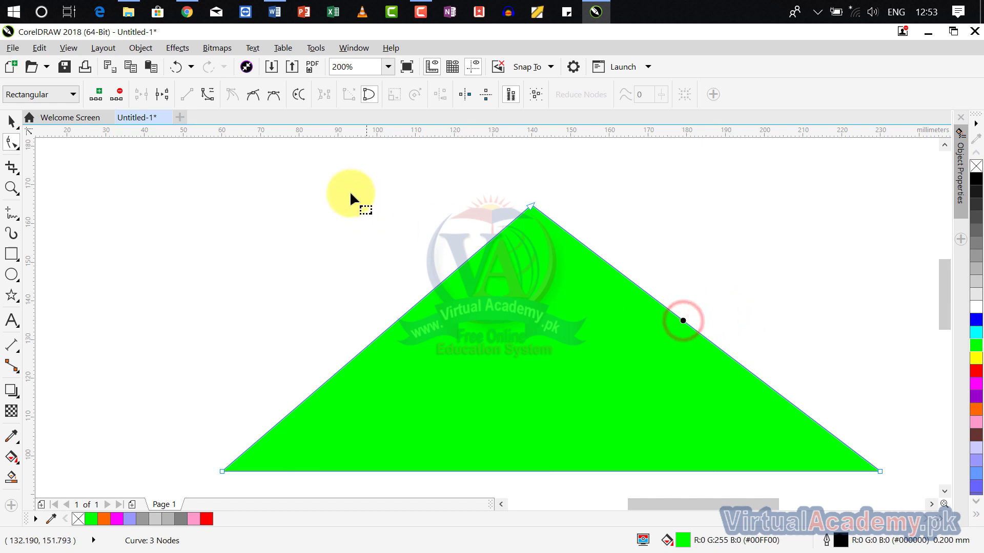
click(100, 104)
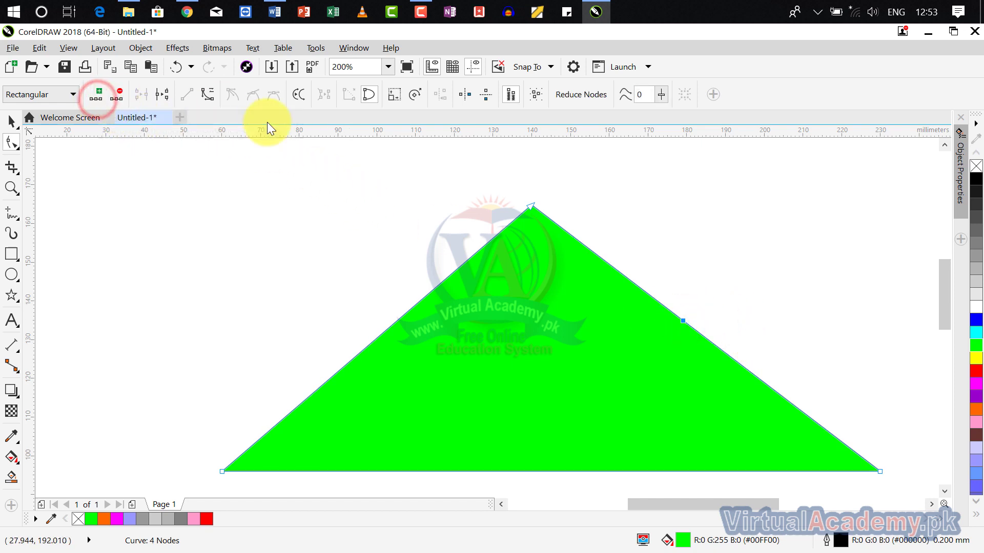
click(596, 255)
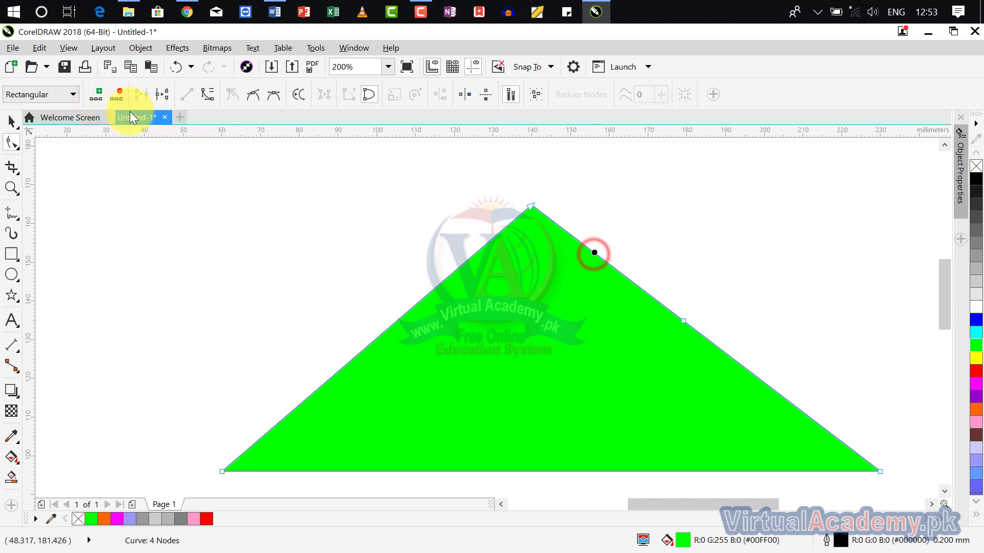
click(104, 98)
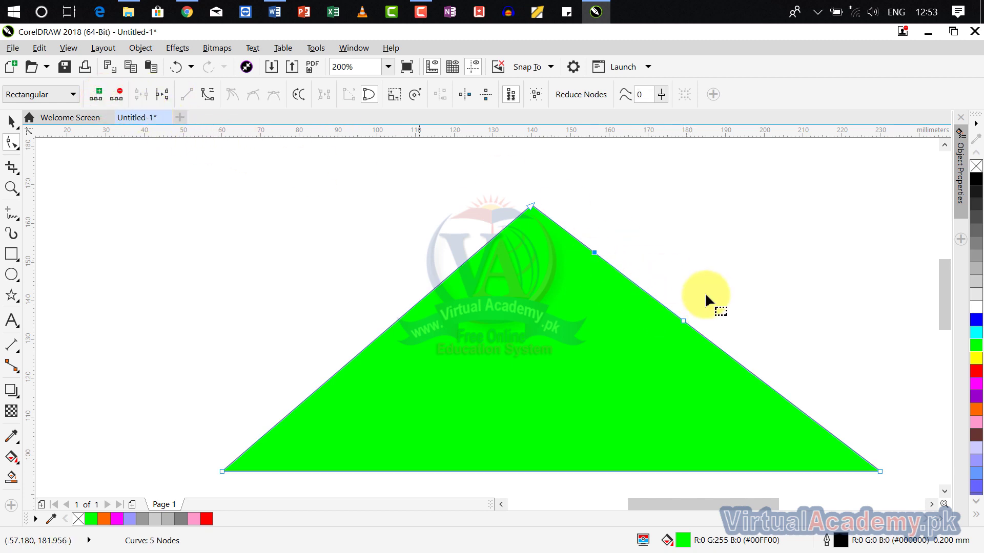
- Marquee-select the two added nodes on the right edge, switch the selection mode to Freehand, and delete both nodes
drag(596, 237, 721, 347)
drag(573, 229, 749, 358)
scroll(728, 322, up, 2)
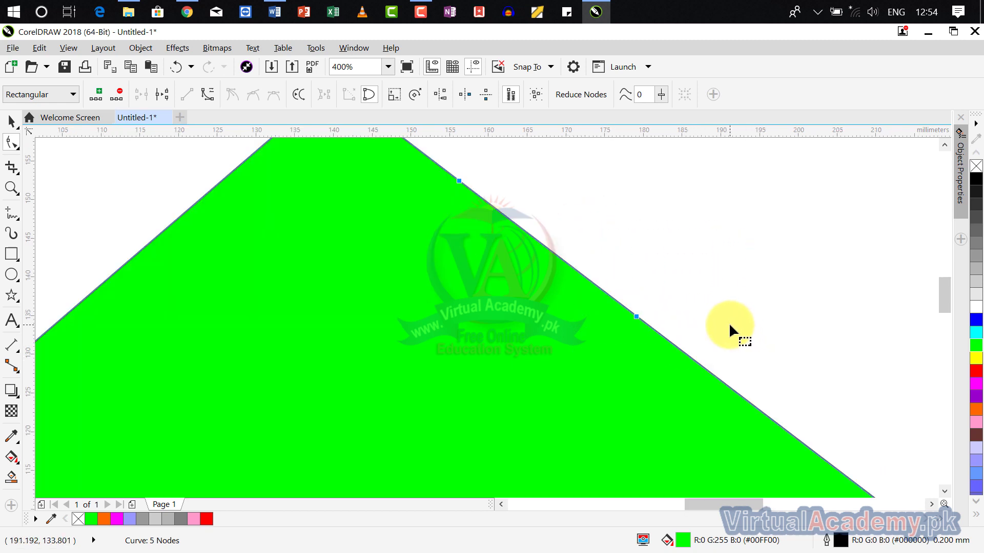
click(39, 97)
click(41, 116)
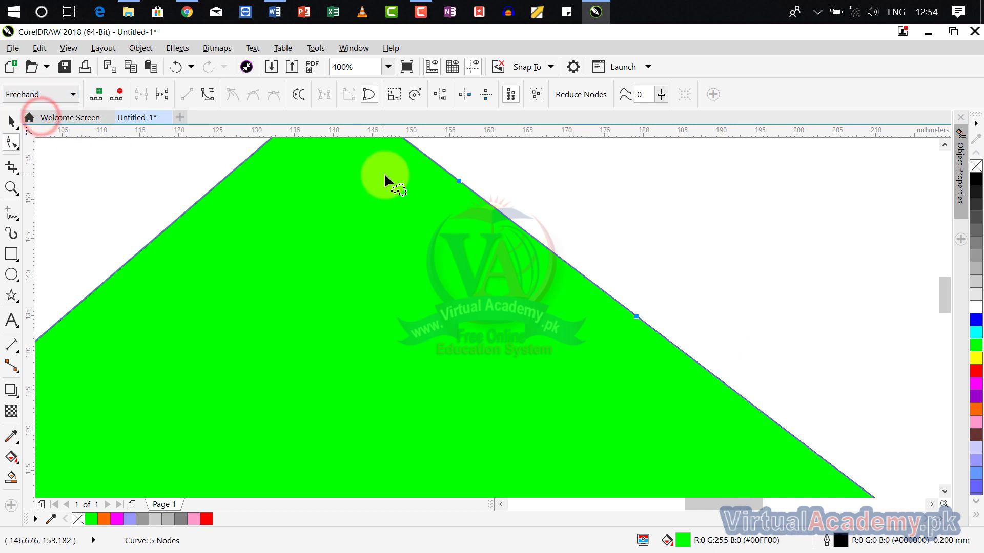
mouse_move(493, 161)
mouse_down()
mouse_move(436, 166)
mouse_move(413, 196)
mouse_move(465, 271)
mouse_move(681, 332)
mouse_move(688, 306)
mouse_move(671, 268)
mouse_move(544, 198)
mouse_move(452, 176)
mouse_up()
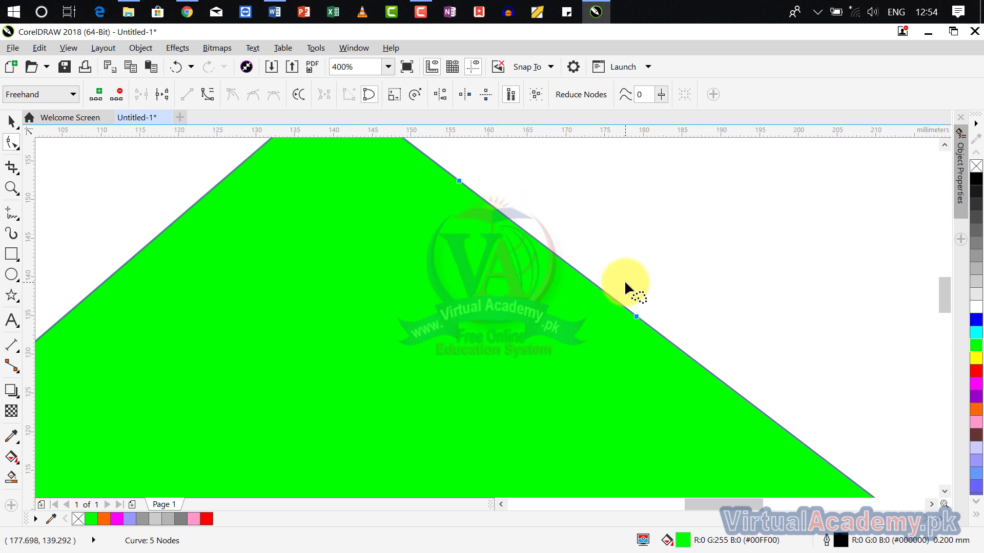
click(118, 93)
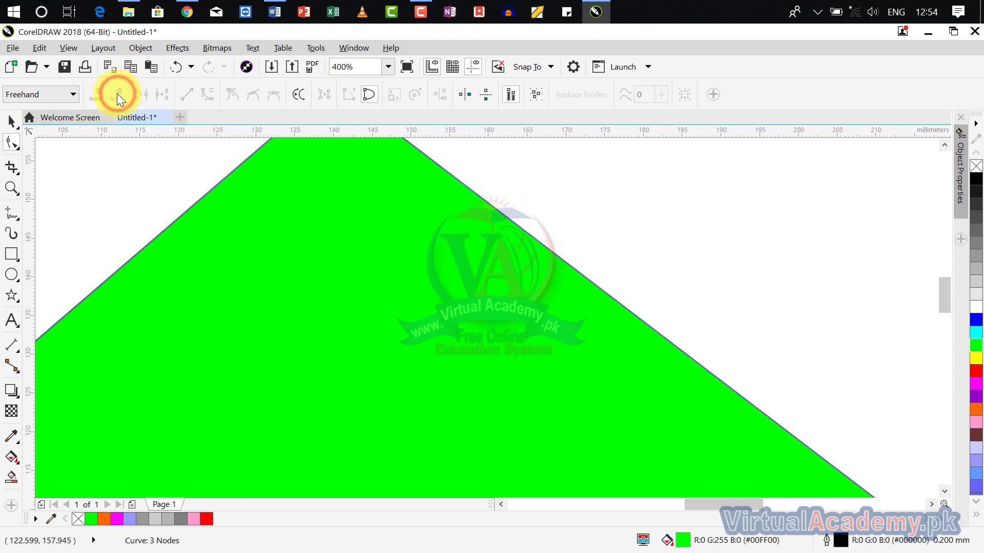
- Add a single node near the middle of the triangle's right edge, lasso it and delete it
click(619, 302)
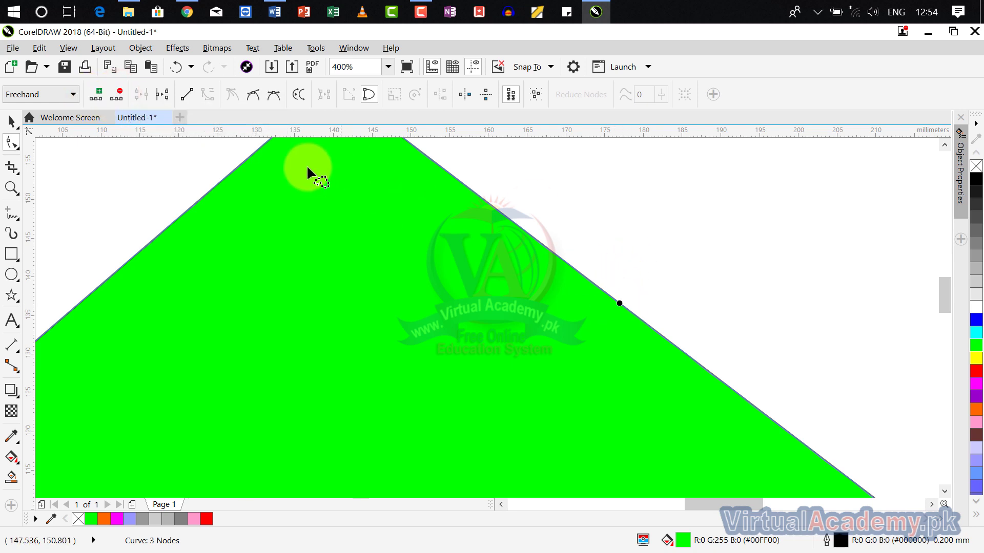
click(100, 99)
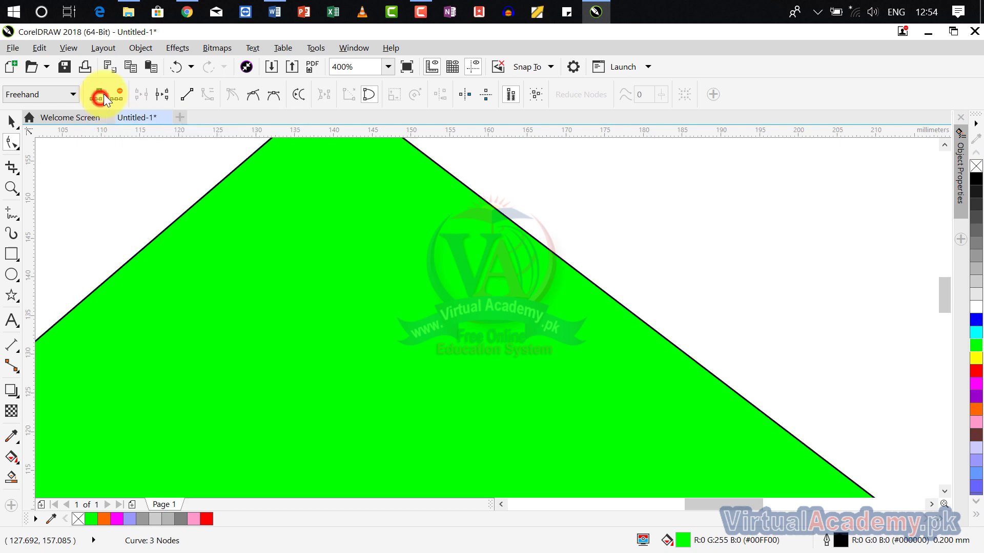
scroll(594, 285, down, 4)
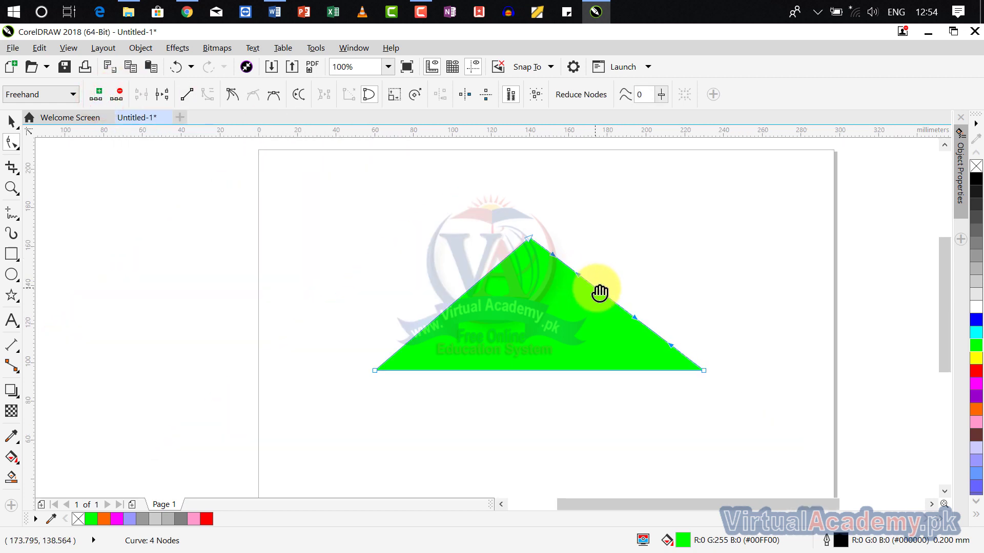
scroll(614, 306, up, 2)
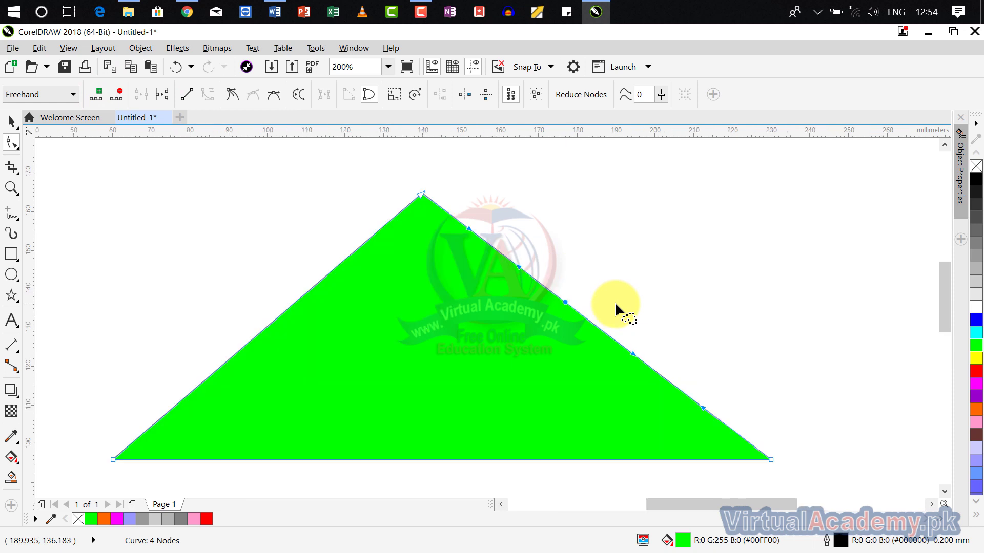
mouse_move(623, 258)
mouse_down()
mouse_move(509, 316)
mouse_move(656, 400)
mouse_move(684, 312)
mouse_move(602, 260)
mouse_up()
click(122, 97)
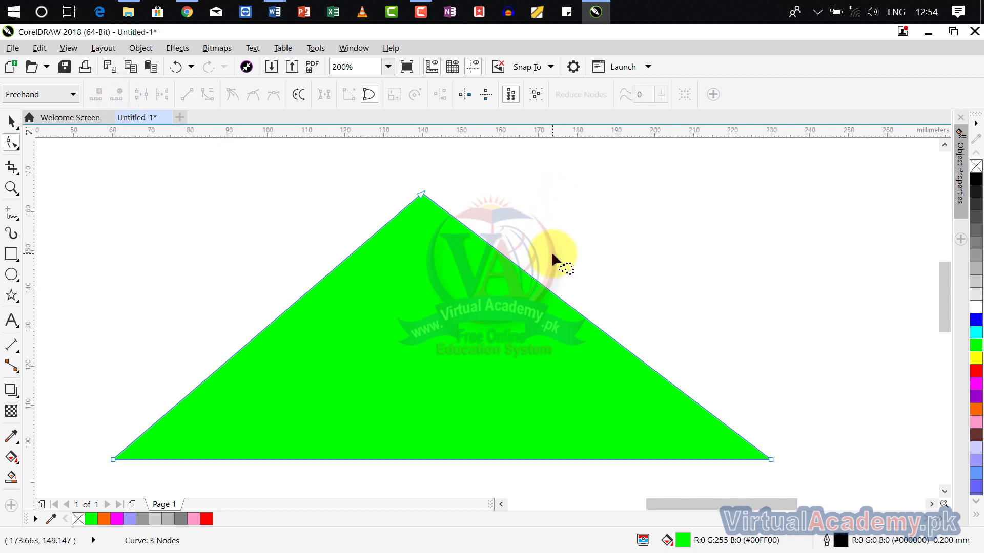
- Add a node mid-way on the right edge, convert the segment above it to a line, and move the node about 9 mm left and 7 mm down
double_click(565, 303)
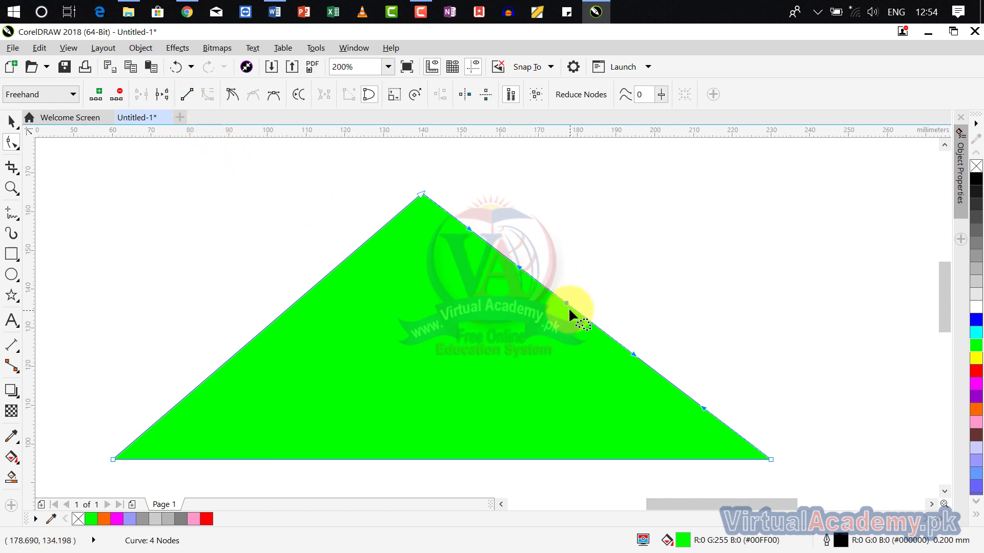
click(188, 95)
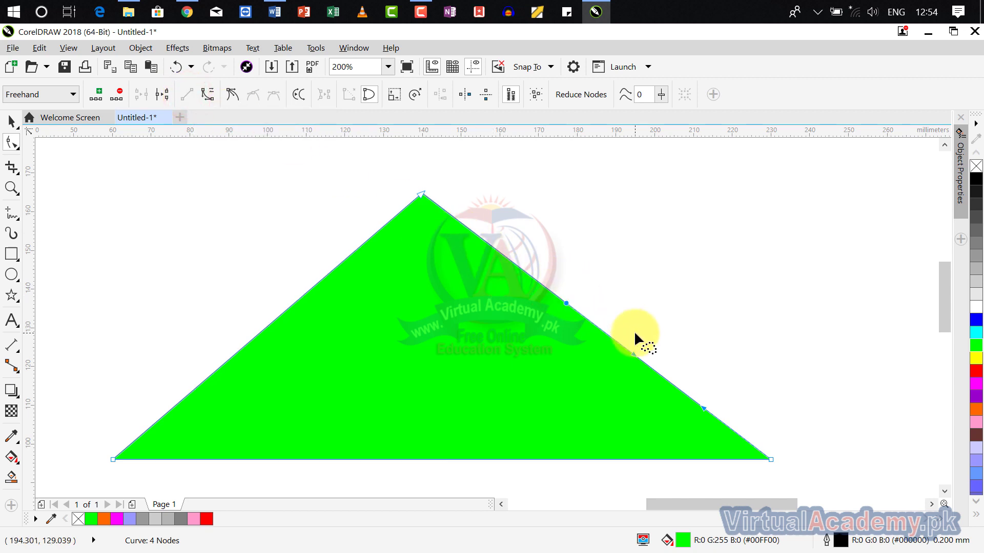
drag(564, 303, 530, 330)
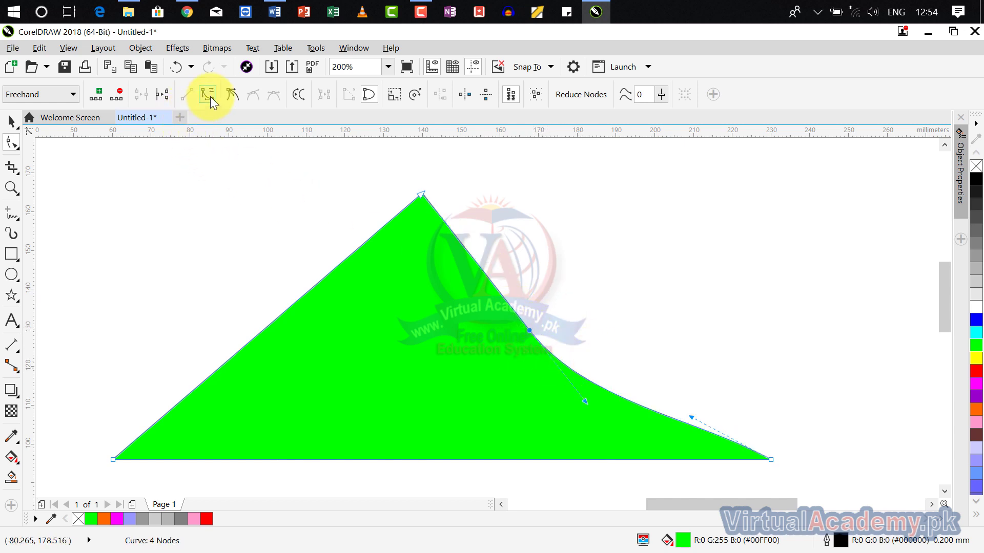
- Convert the curved segment below the middle node to a line and delete that node
click(581, 377)
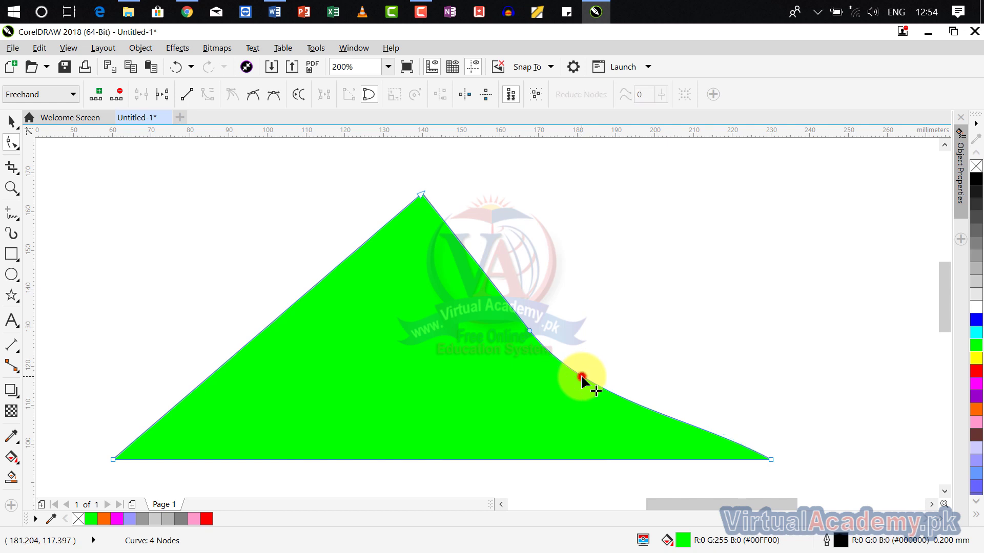
click(183, 94)
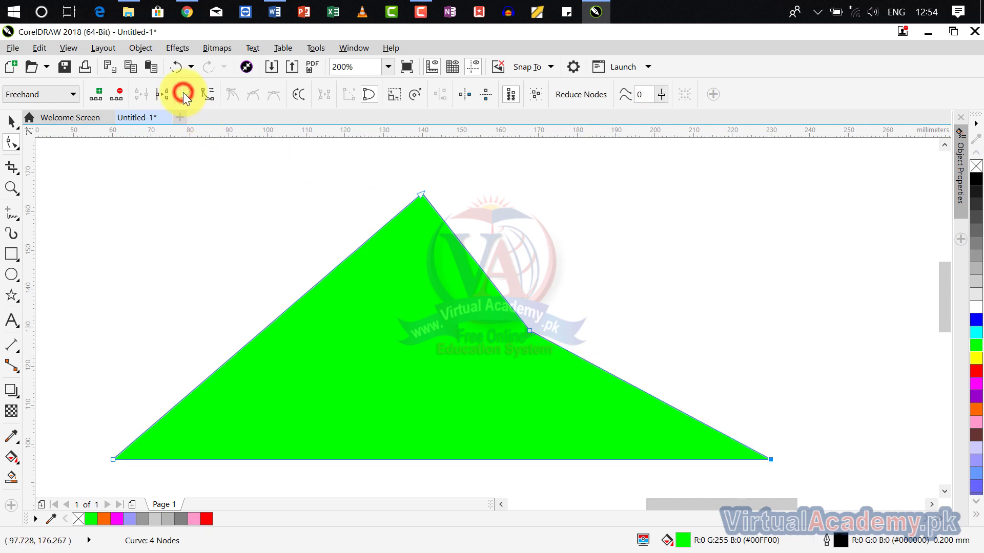
click(528, 328)
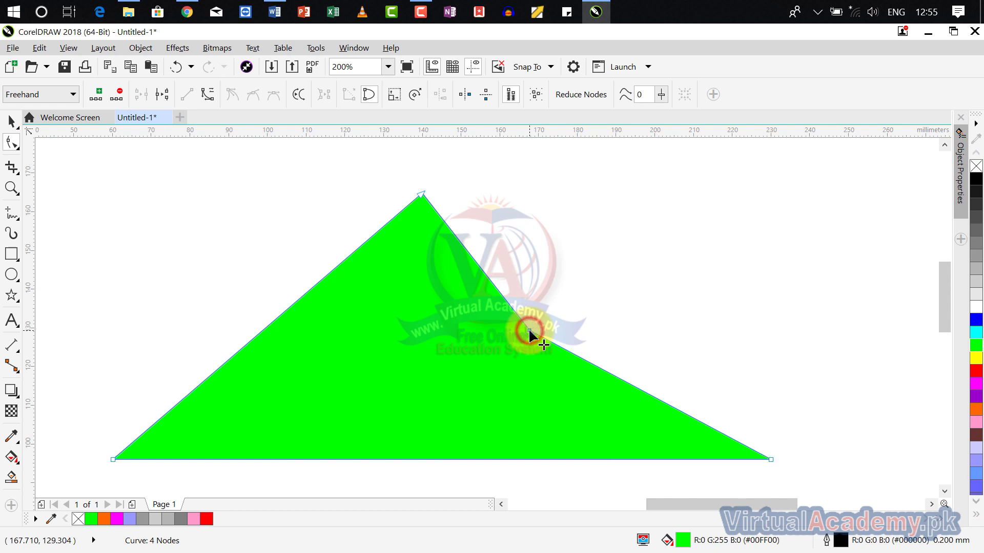
click(121, 94)
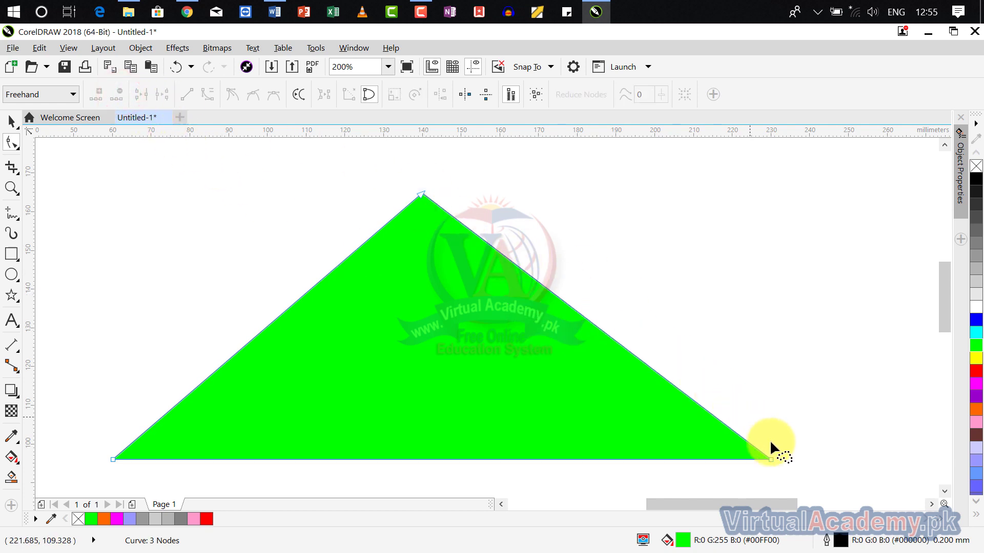
- Add a node near the middle of the right edge and bow the segment below it outward as a curve
click(568, 306)
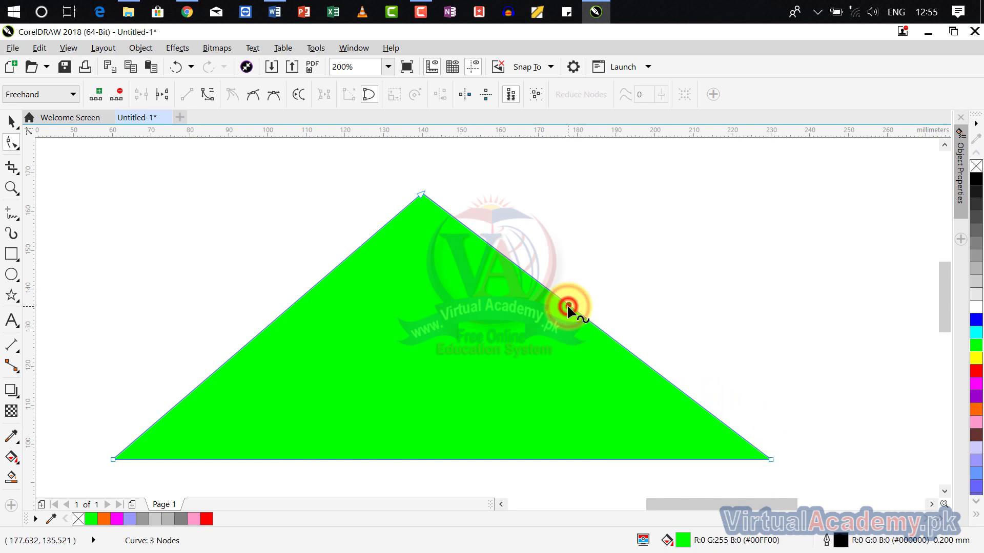
click(568, 306)
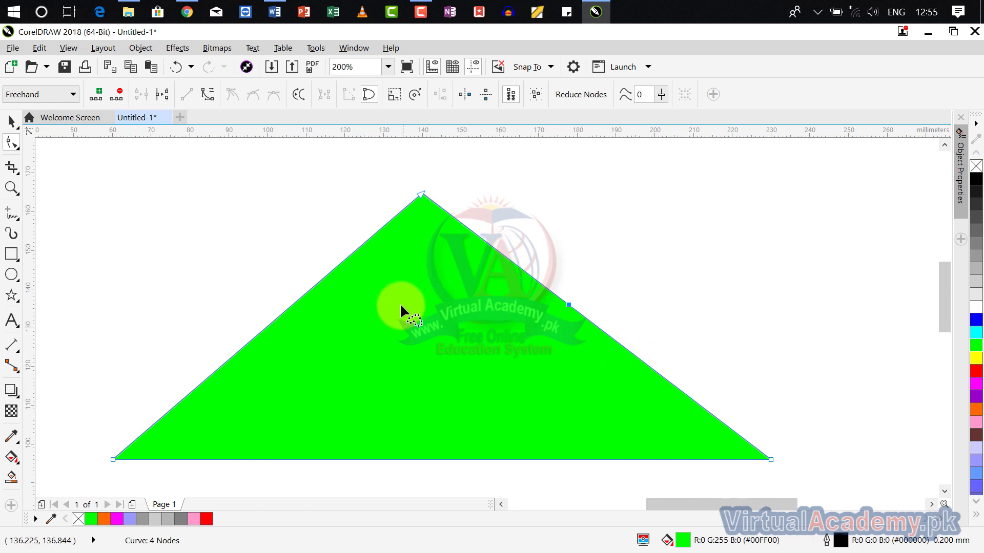
click(649, 368)
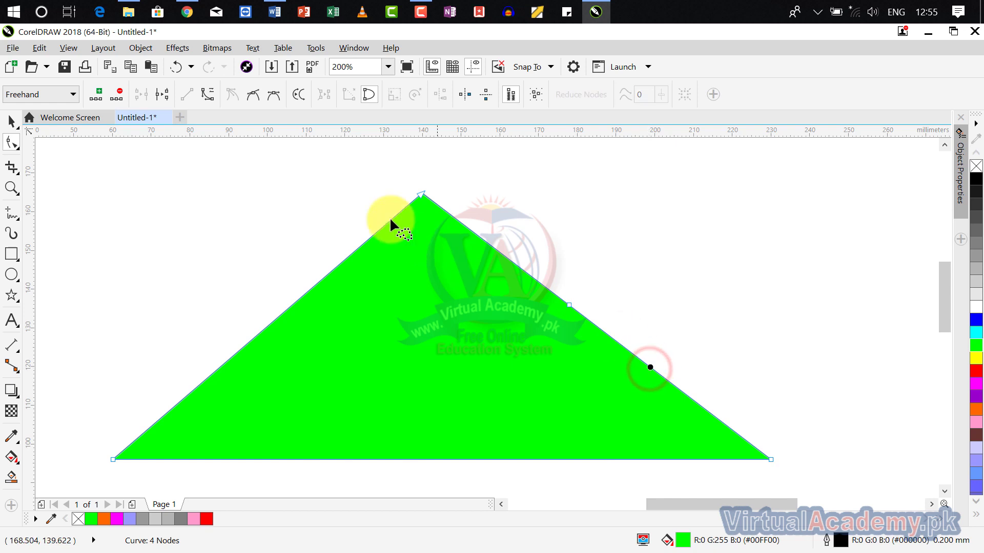
click(208, 96)
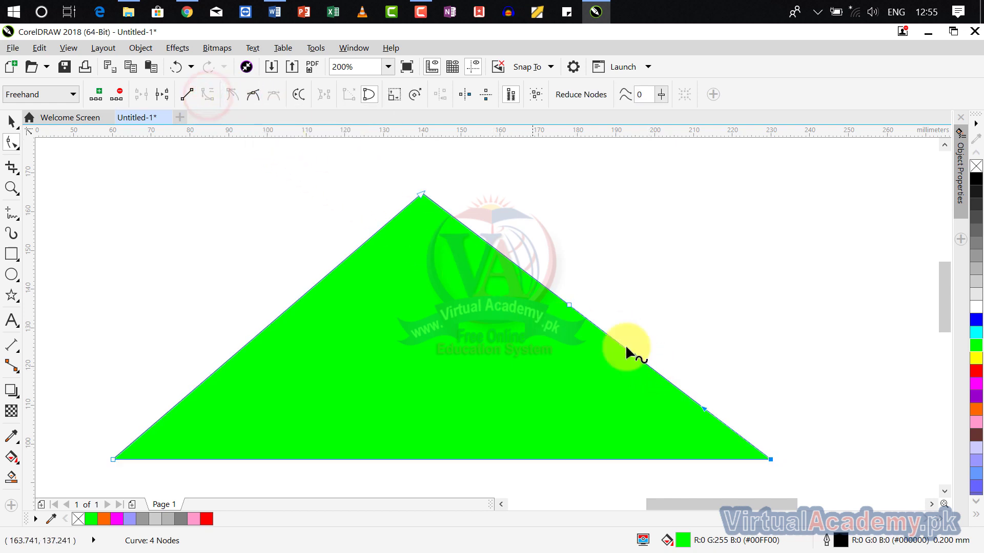
drag(666, 382, 720, 332)
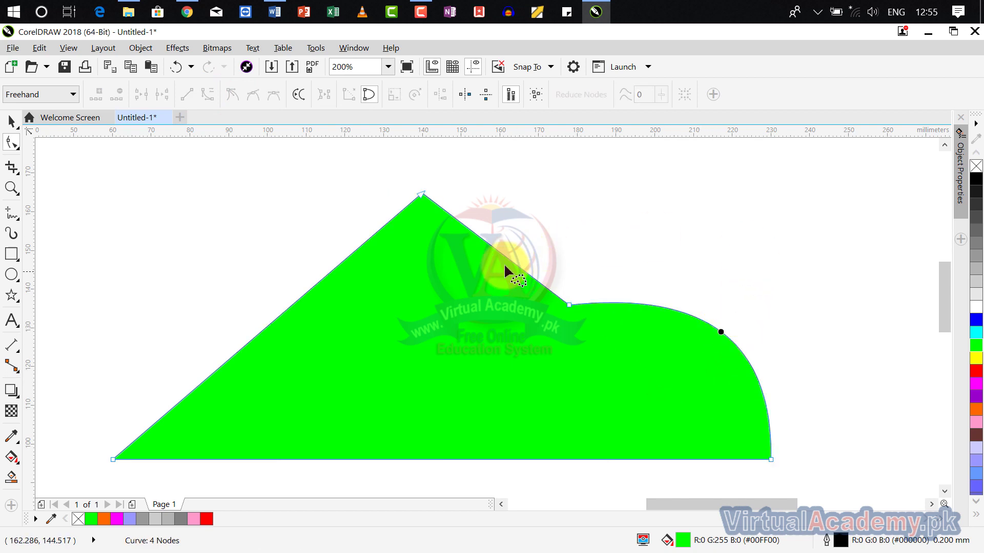
- Convert the segment between the apex and the middle node to a curve and bend it inward
click(494, 247)
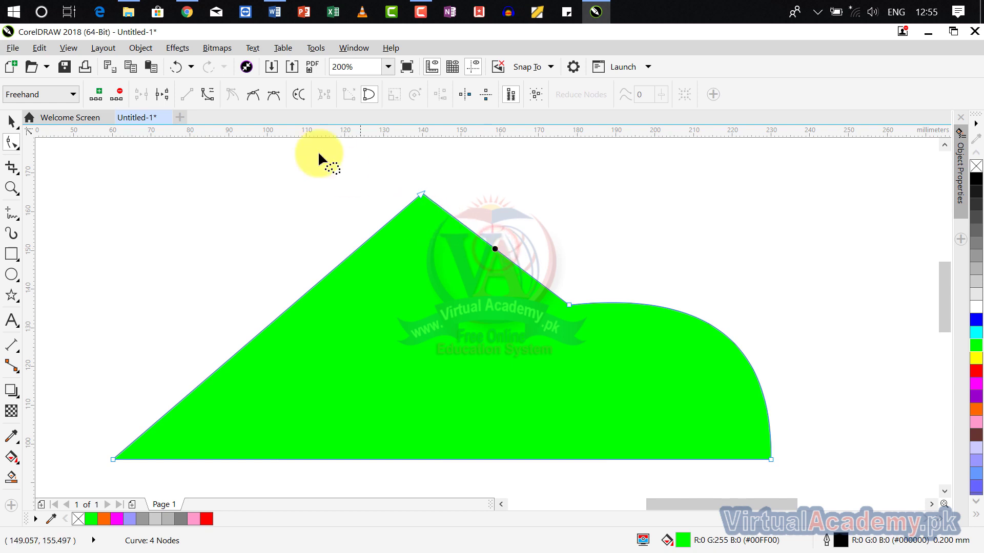
click(201, 94)
drag(486, 241, 440, 303)
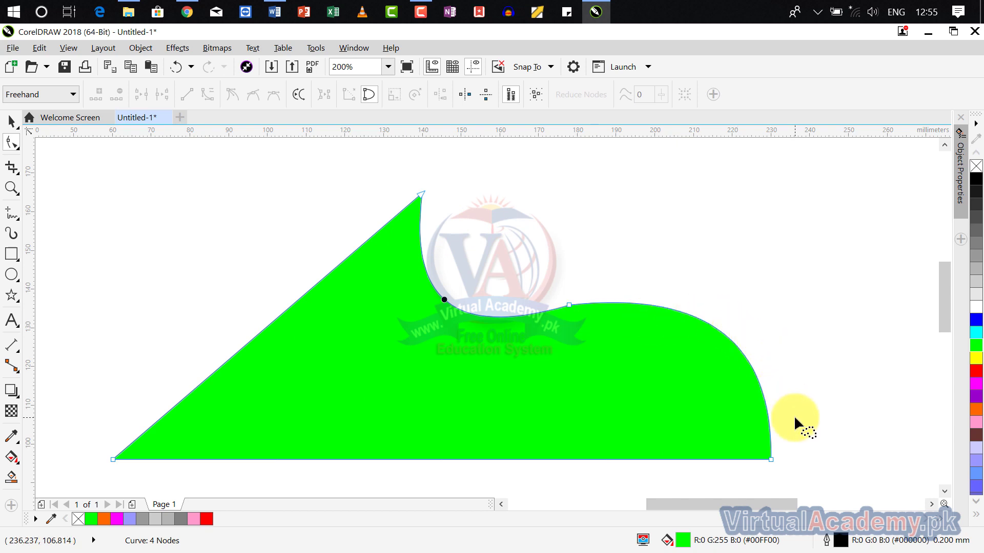
- Make the node between the two curved segments smooth and move it about 14 mm right and 5 mm up
click(528, 314)
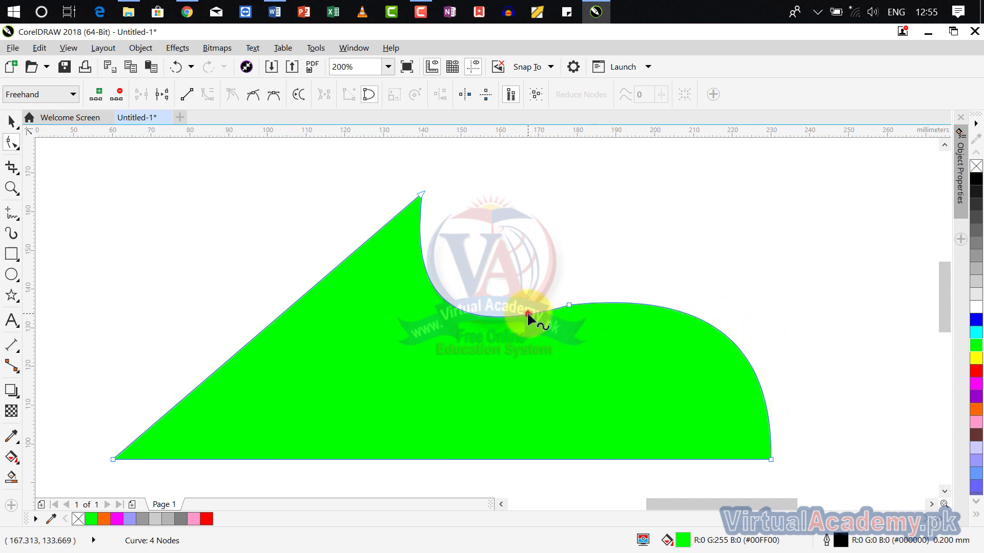
click(254, 96)
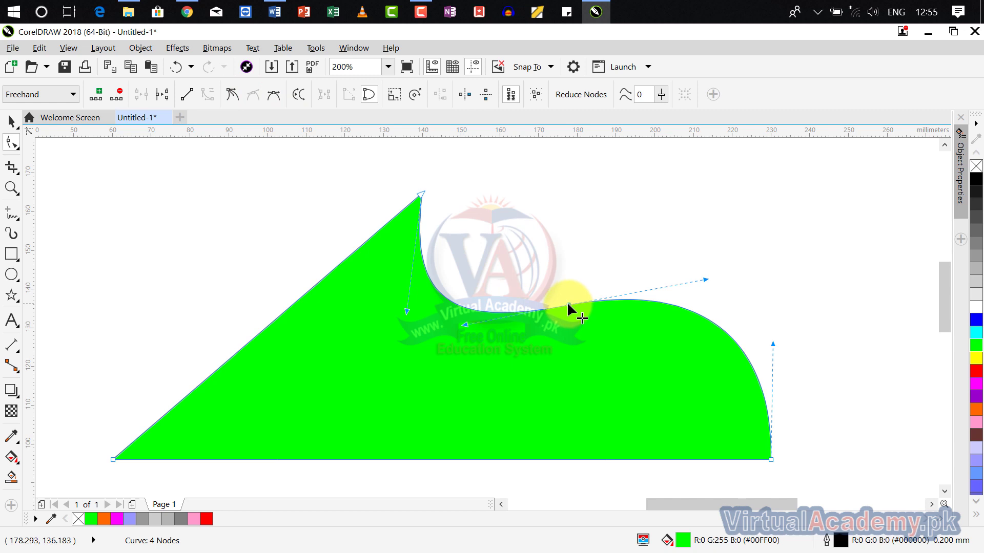
drag(568, 302, 620, 285)
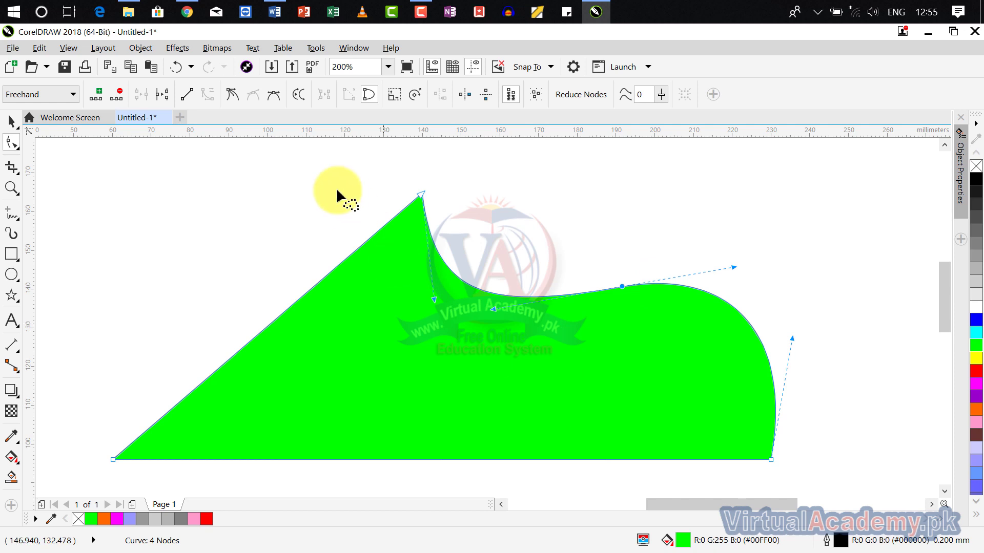
- Make the node between the curved segments symmetrical and move it about 59 mm left and 25 mm down
click(272, 96)
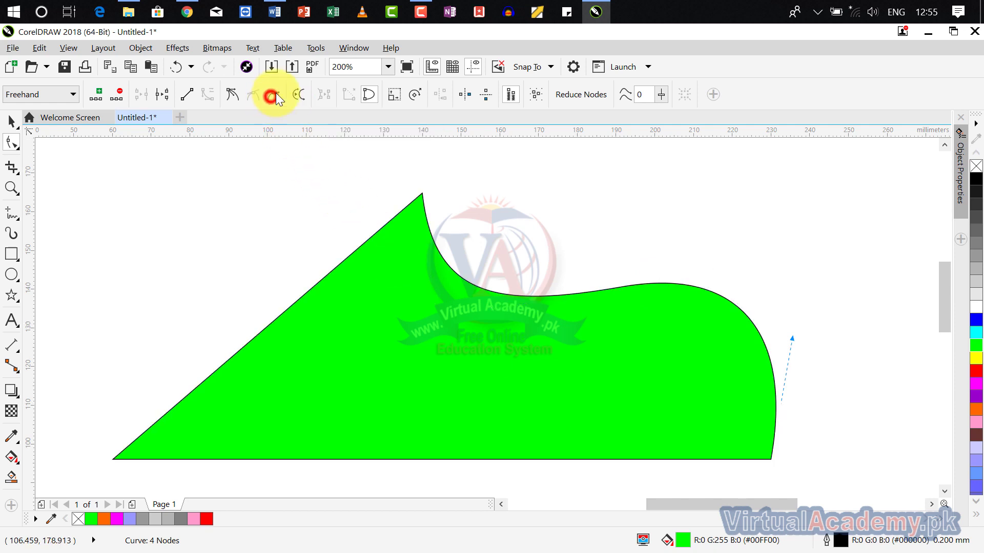
drag(620, 284, 395, 379)
drag(430, 413, 430, 413)
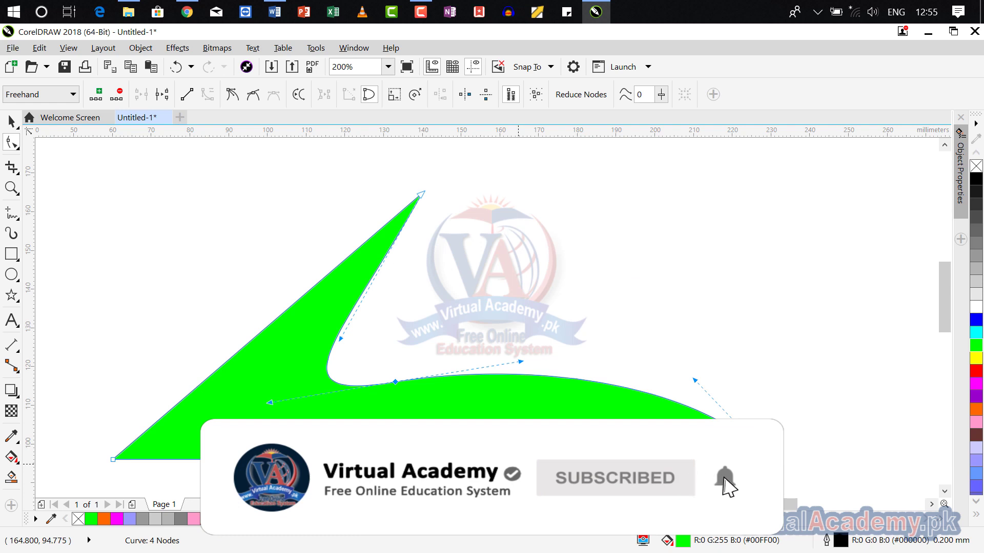
- Reverse the direction of the green shape's curve
click(303, 97)
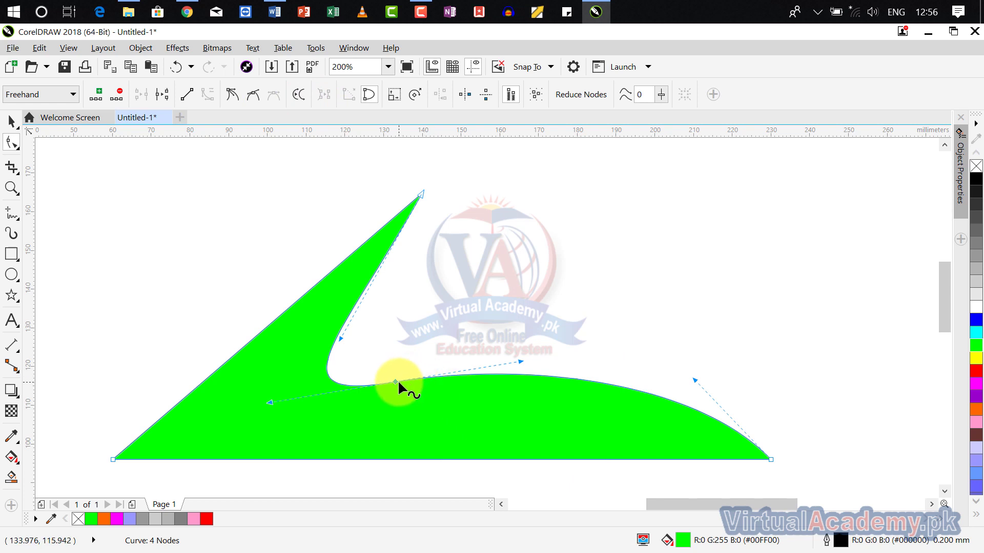
- Move the node between the curved segments about 58 mm right and 16 mm up, and slightly enlarge the selection with Stretch and Scale Nodes
drag(395, 381, 661, 313)
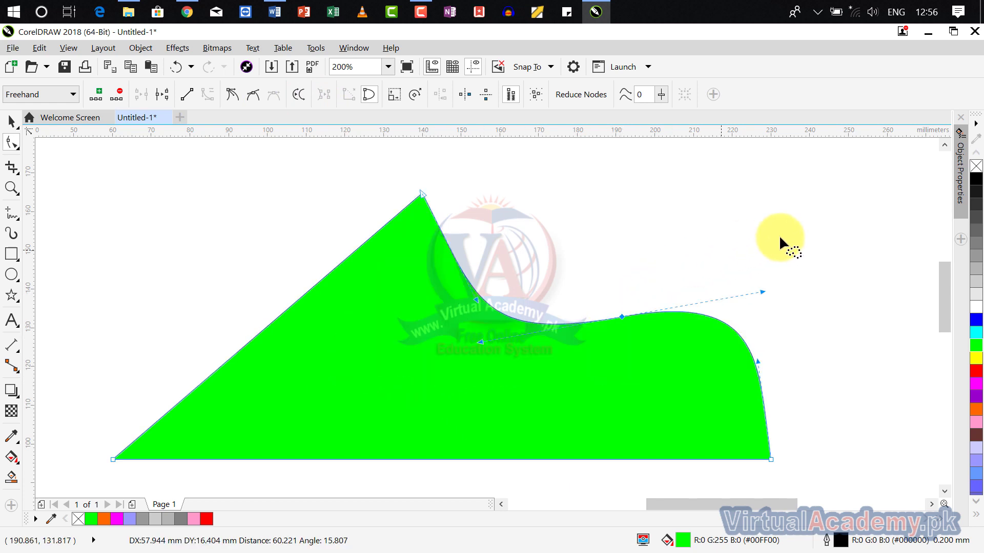
click(395, 100)
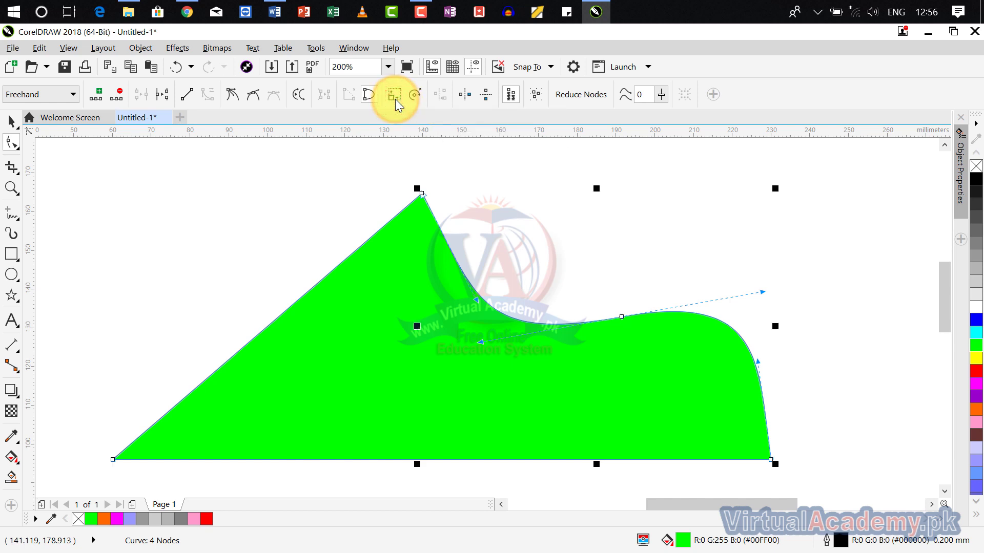
drag(775, 189, 799, 146)
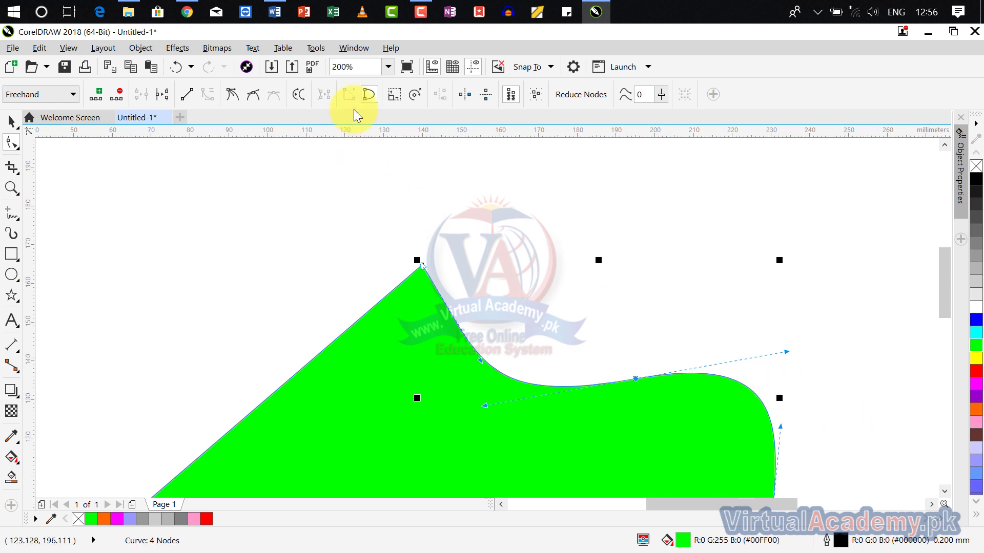
click(392, 94)
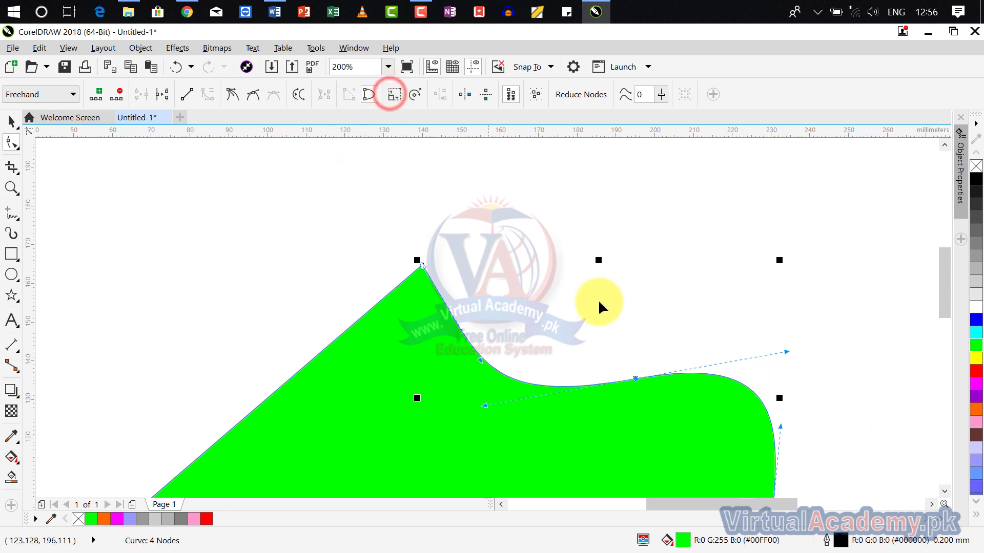
- Open the green shape's closed curve and try to fill the open path with red
click(369, 95)
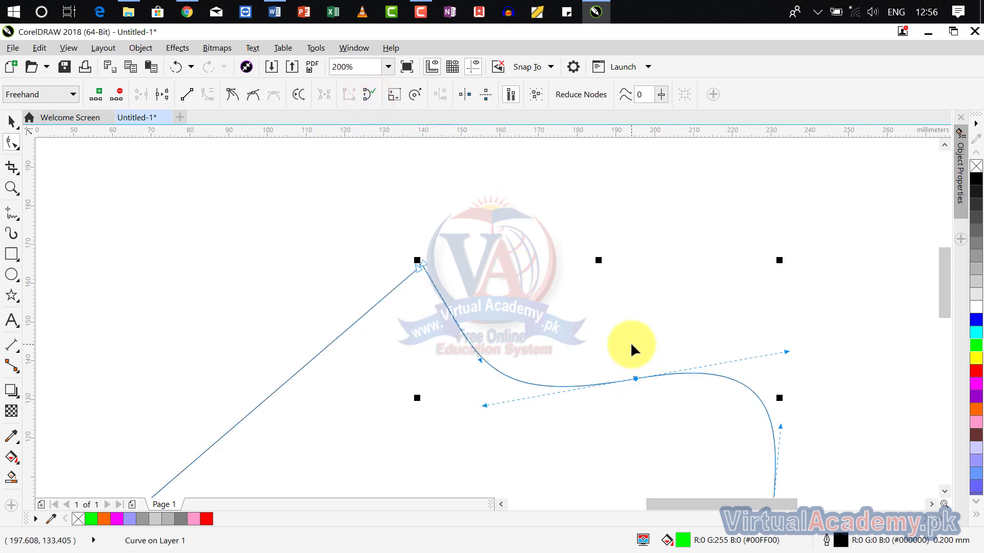
scroll(630, 342, down, 2)
click(978, 372)
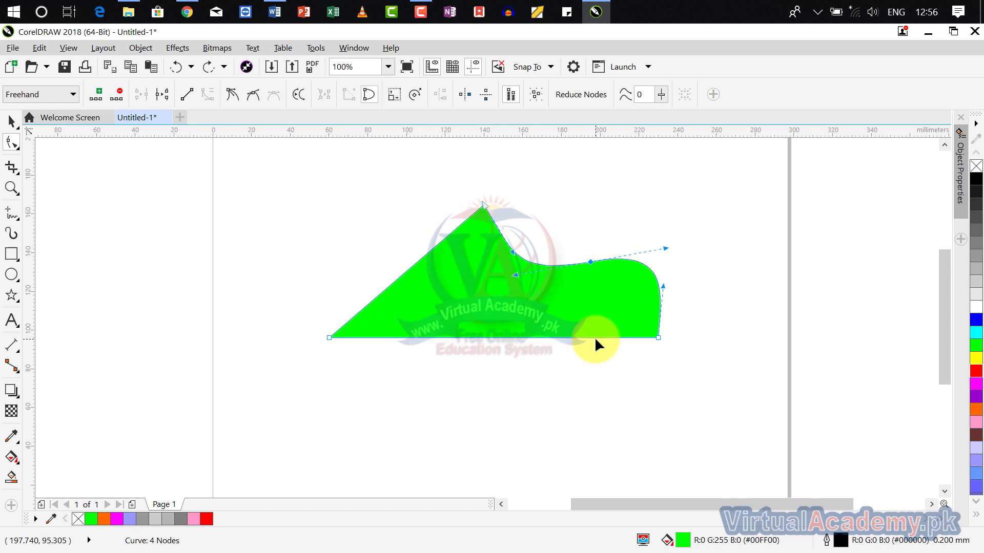
- Break the curve apart at the bottom edge's middle and at the node between the curved segments, undoing a test move of one loose end
scroll(601, 293, up, 2)
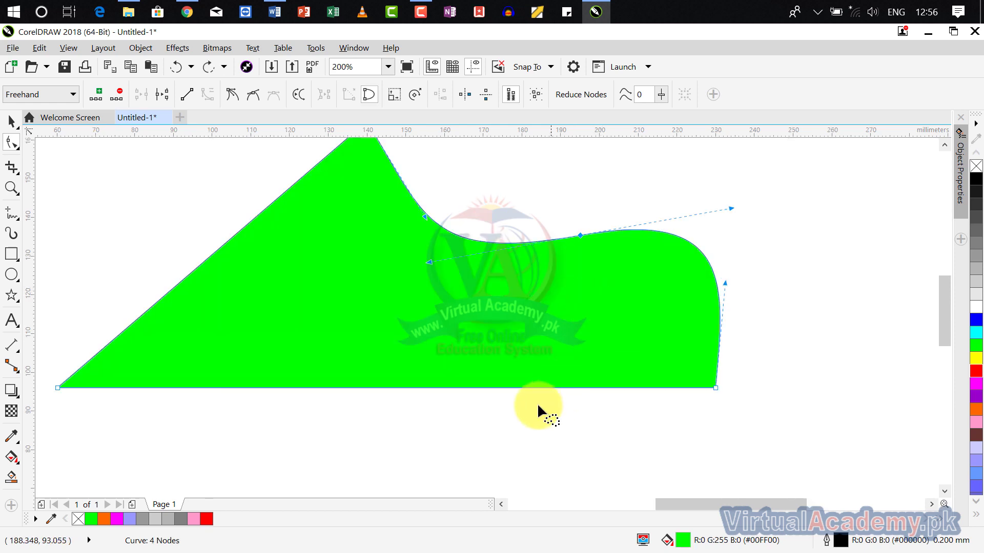
click(405, 388)
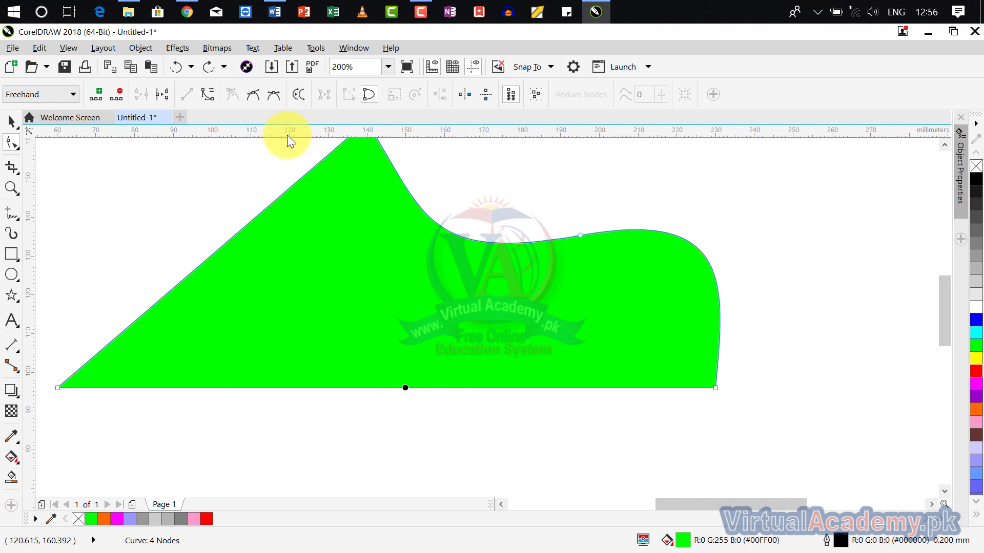
click(163, 96)
click(407, 387)
drag(454, 388, 536, 388)
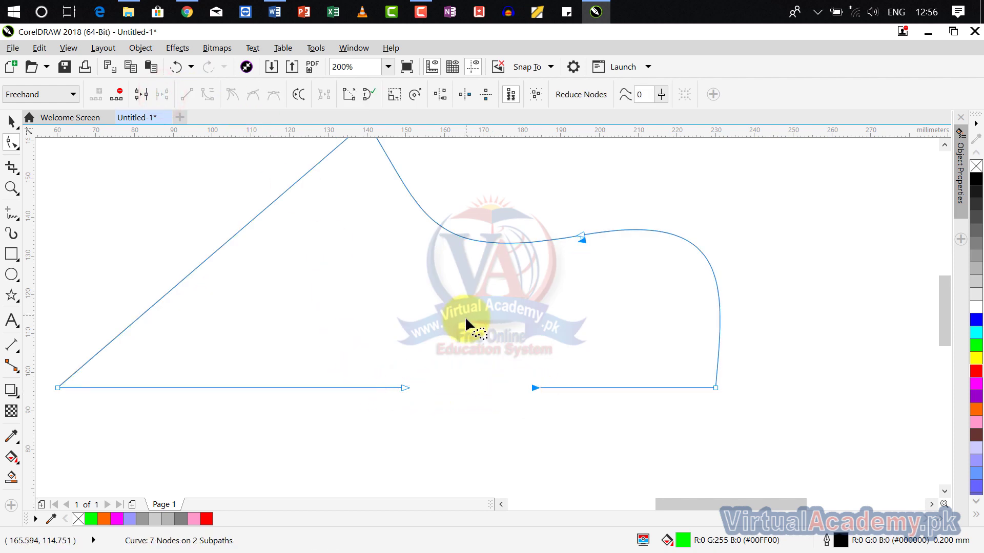
key(ctrl+z)
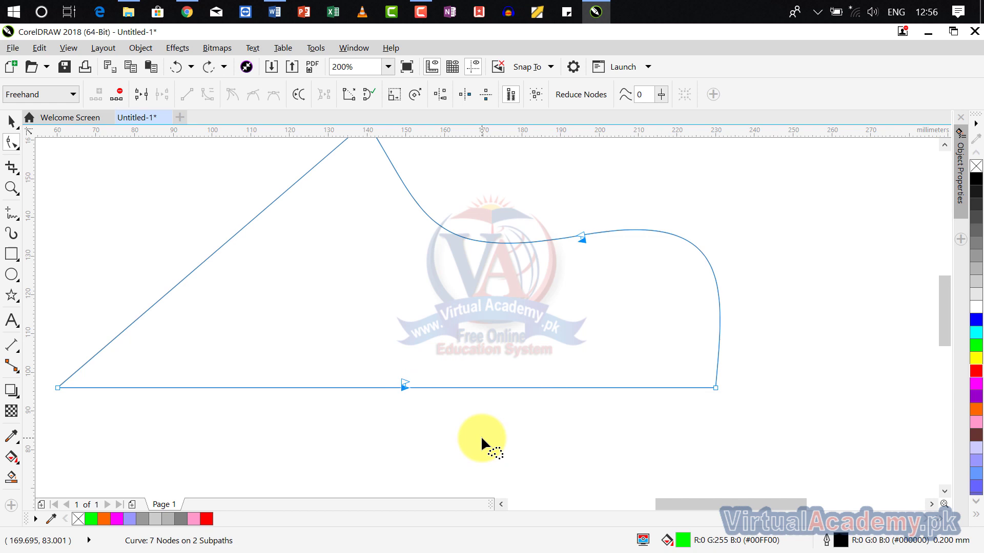
- Try to connect the loose ends at the broken nodes with a straight segment and reshape it by moving the nodes
click(358, 101)
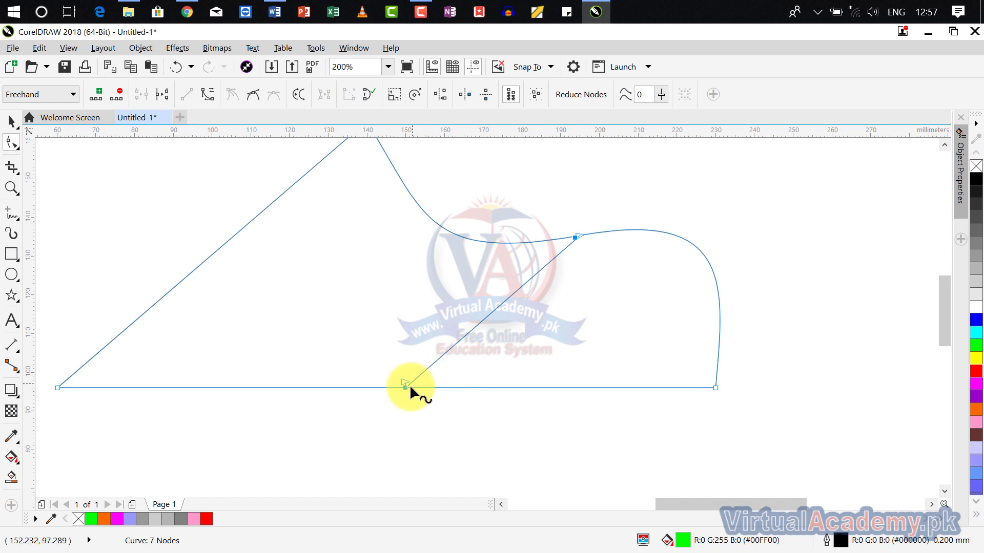
drag(404, 385, 578, 236)
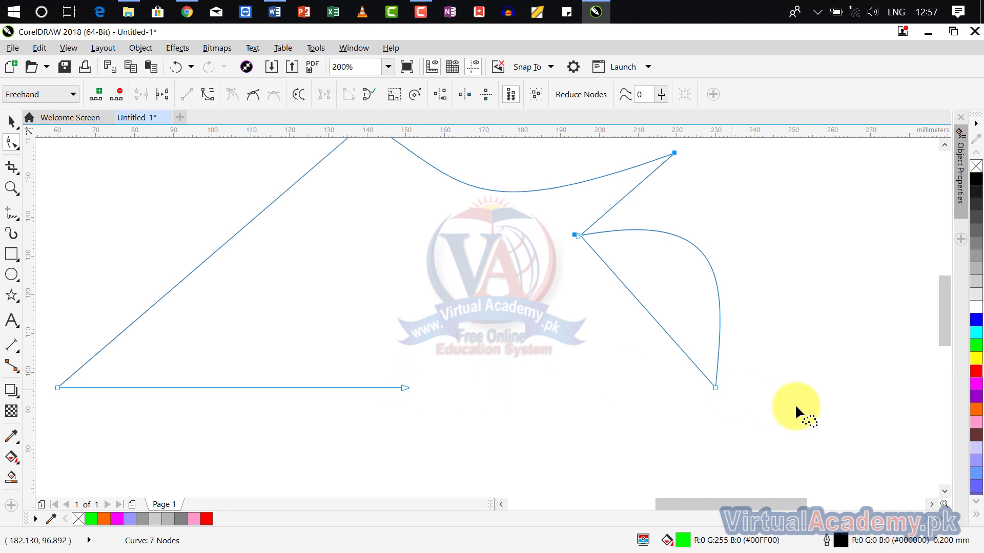
key(ctrl+z)
key(ctrl+z)
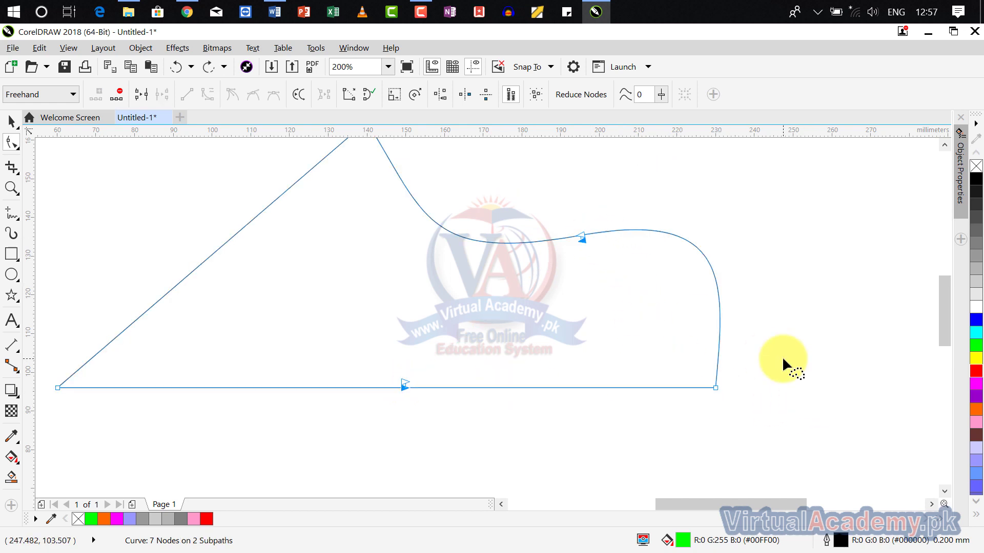
click(579, 238)
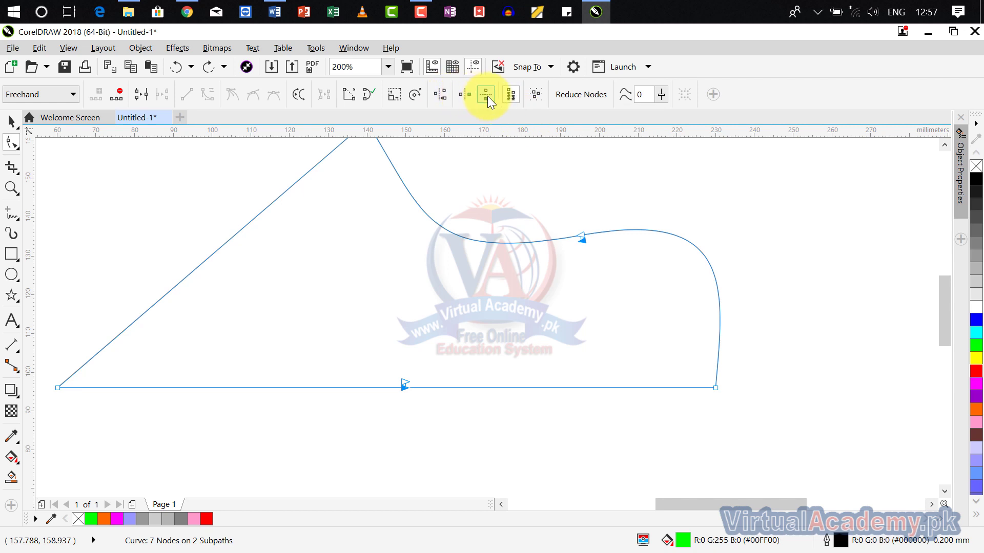
click(597, 100)
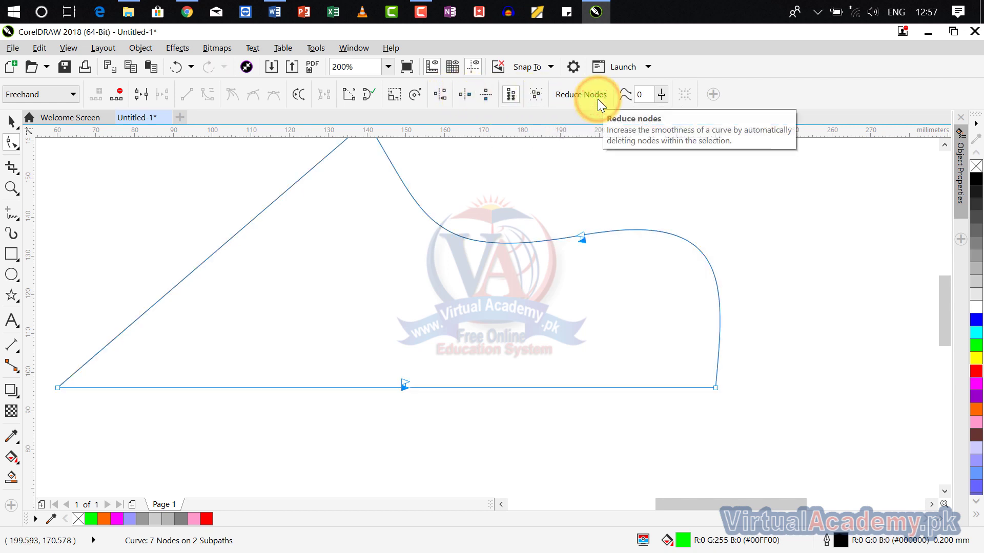
click(660, 95)
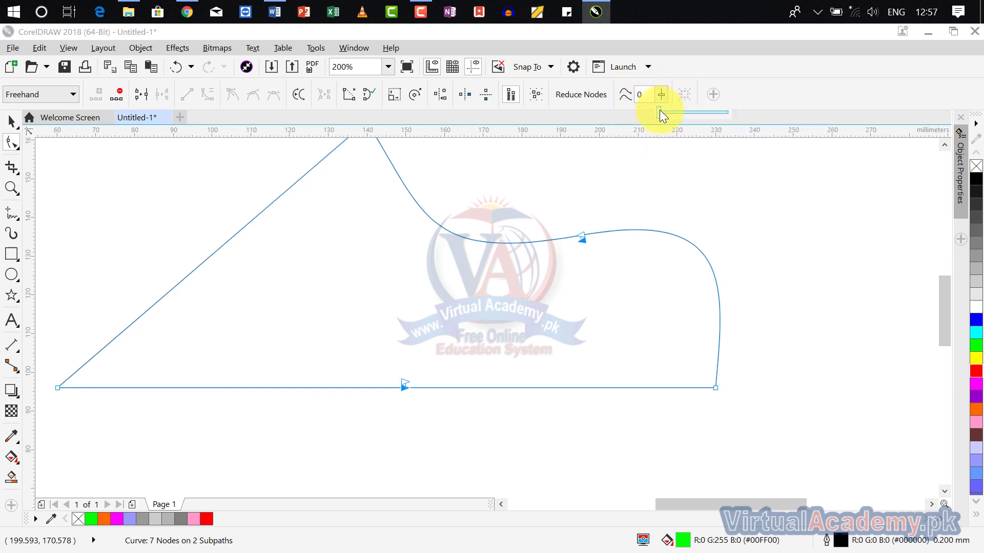
click(658, 116)
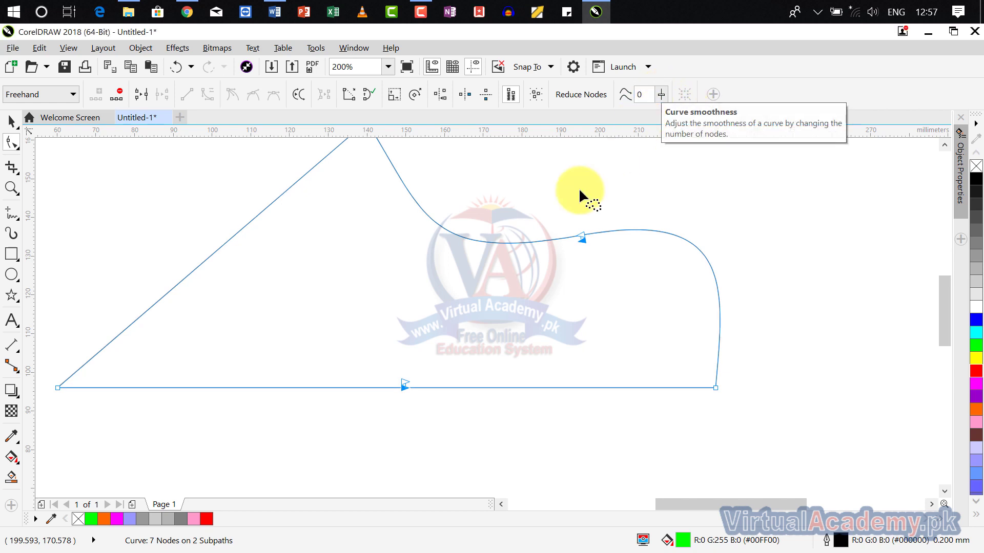
- Draw a rectangle about 235 mm by 86 mm overlapping the page's upper-left corner and convert it to curves
scroll(619, 246, down, 2)
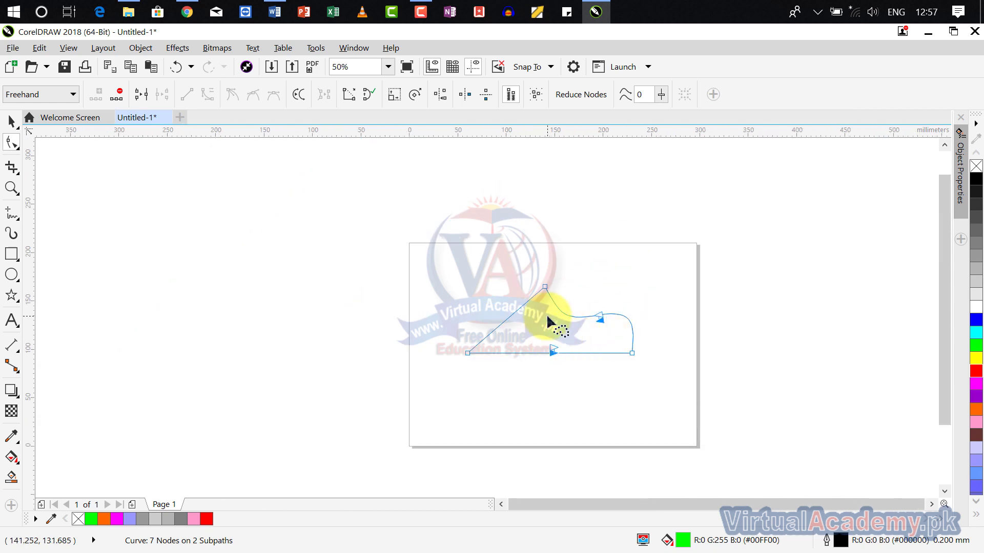
scroll(546, 315, up, 2)
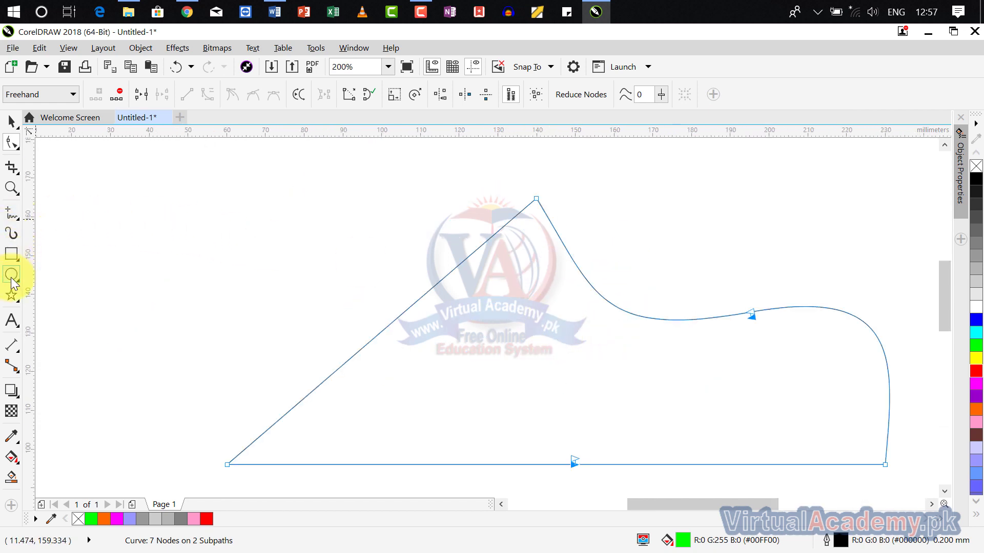
click(22, 250)
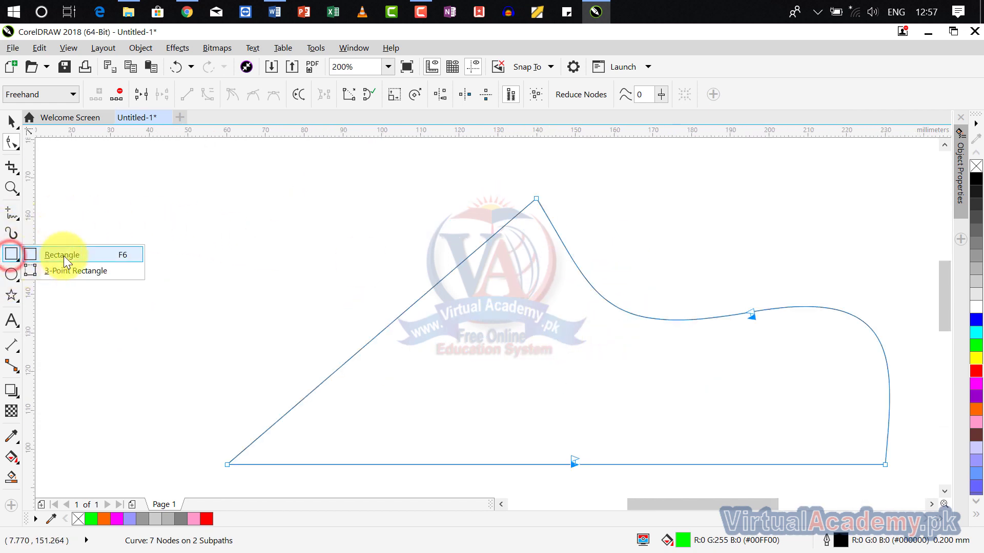
scroll(132, 245, down, 2)
drag(243, 244, 470, 328)
scroll(410, 267, up, 1)
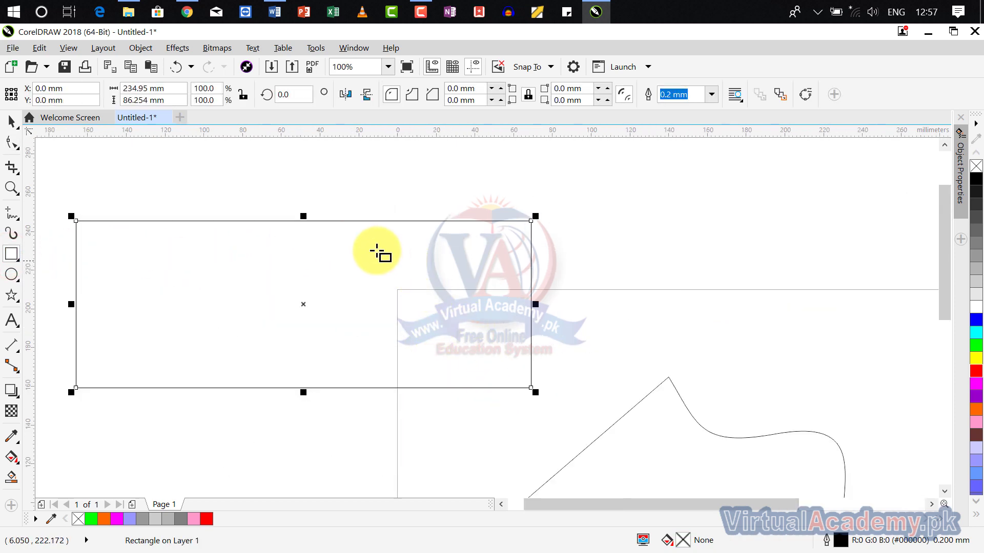
click(805, 94)
right_click(285, 220)
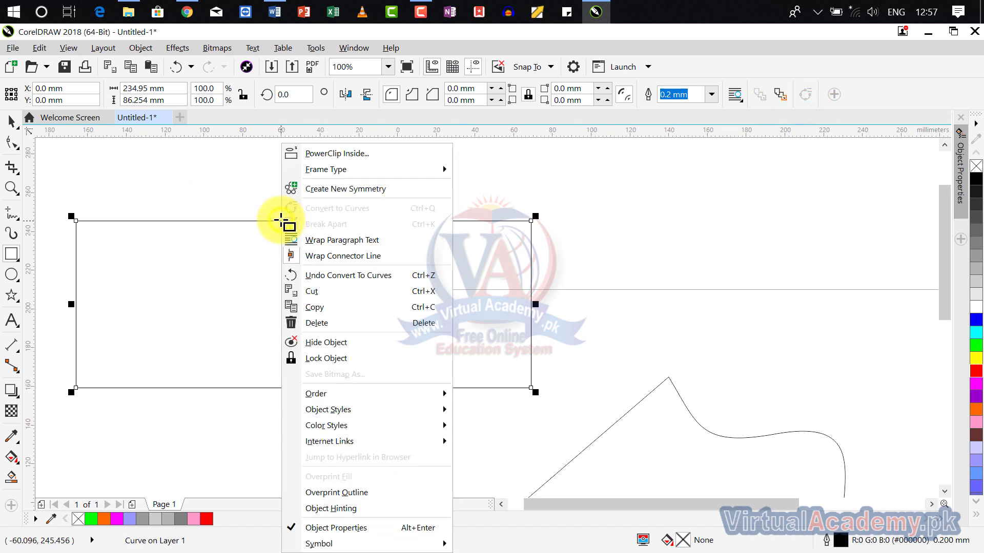
- Add a node near the middle of the rectangle's top edge with the Shape tool and convert both top segments to curves
click(14, 147)
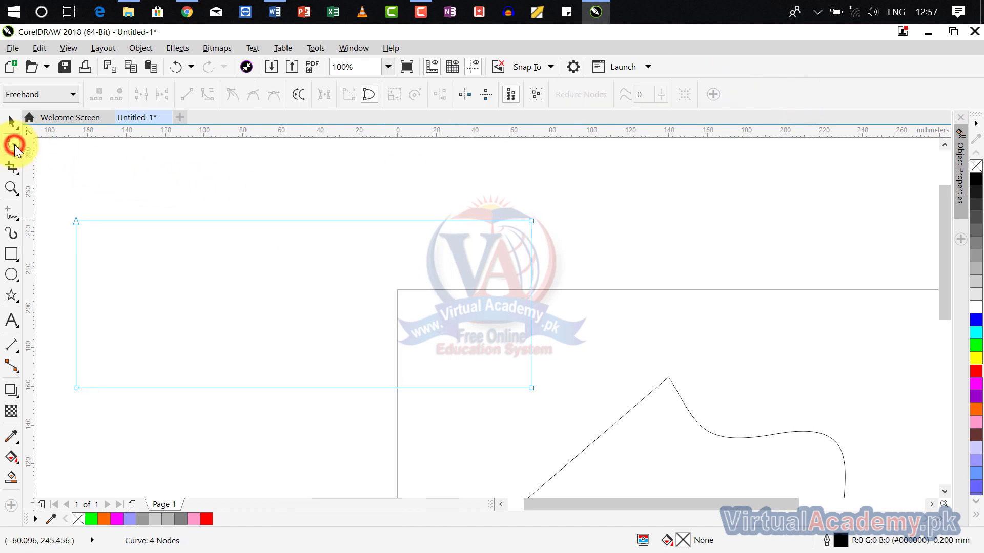
double_click(297, 221)
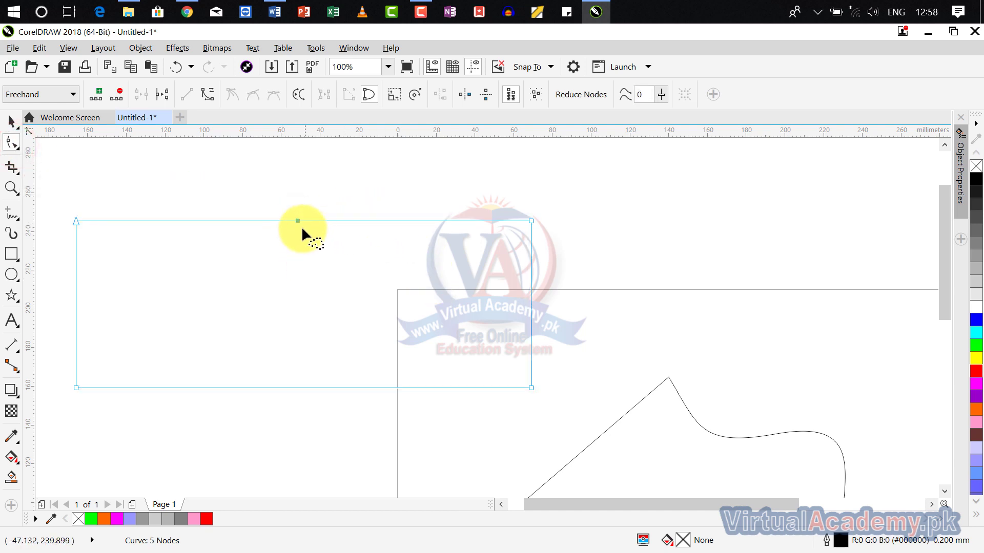
click(297, 220)
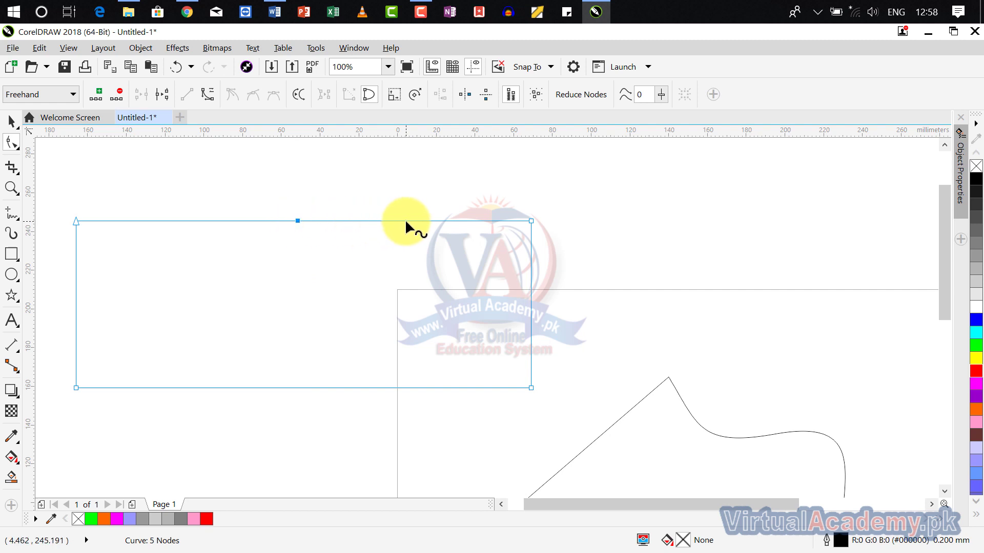
right_click(407, 221)
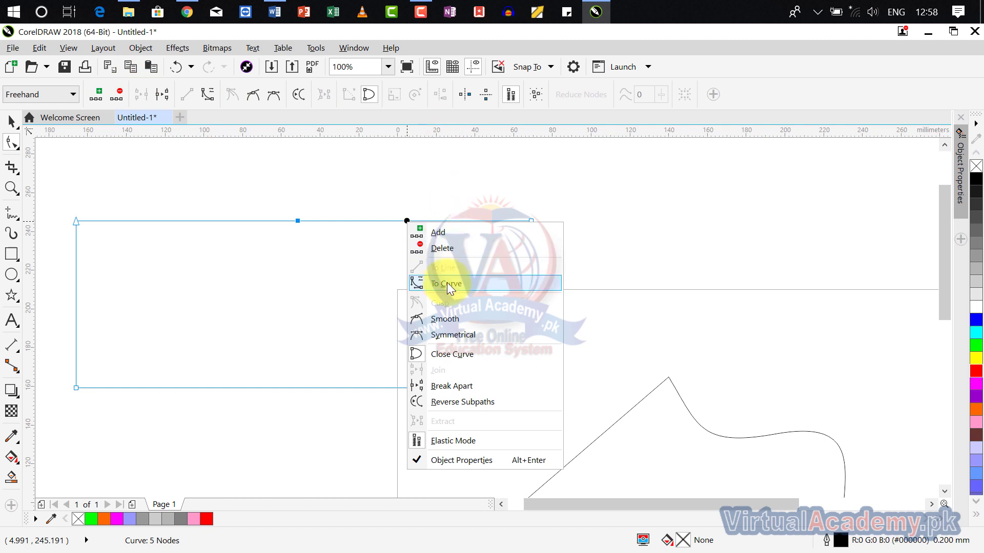
click(438, 248)
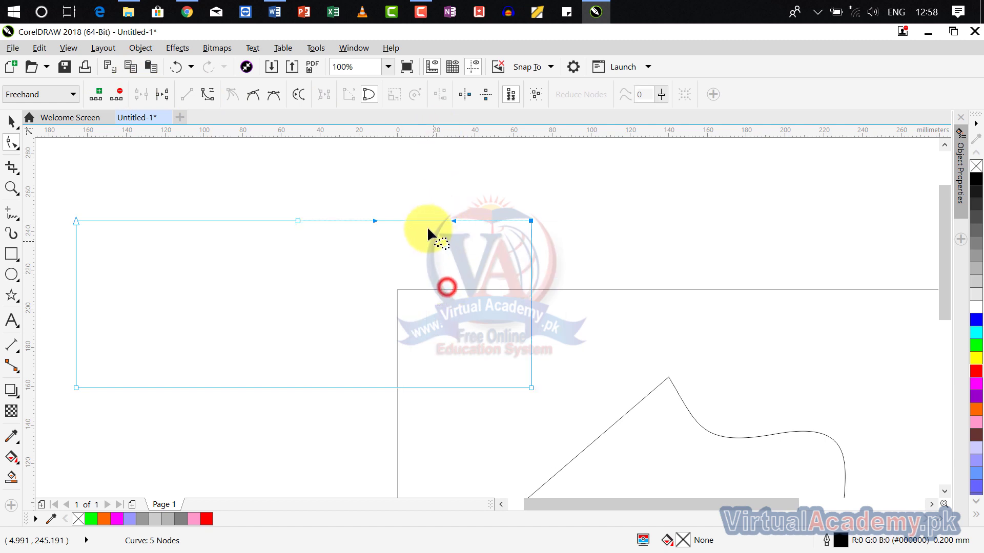
right_click(183, 220)
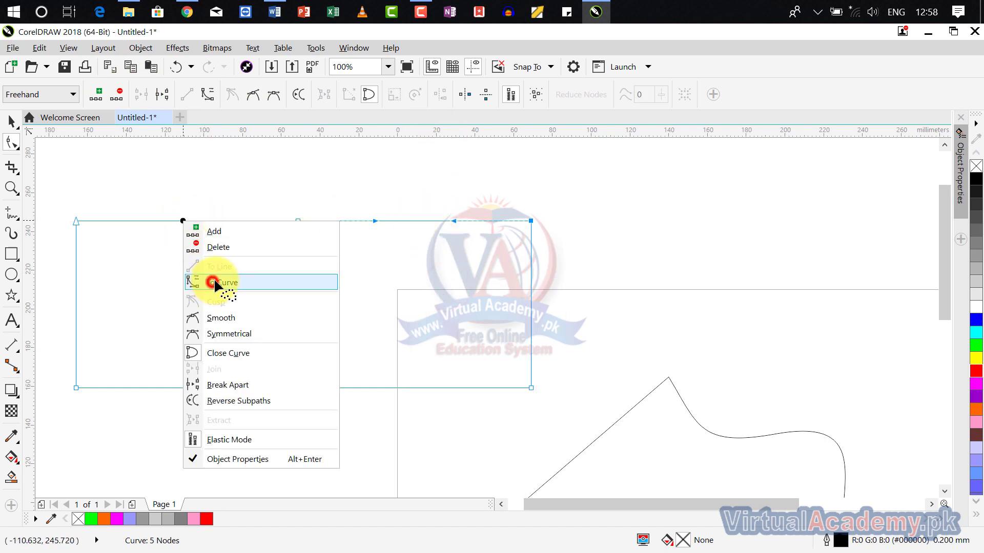
click(214, 282)
- Convert the top edge's right segment to a line and back to a curve
click(416, 224)
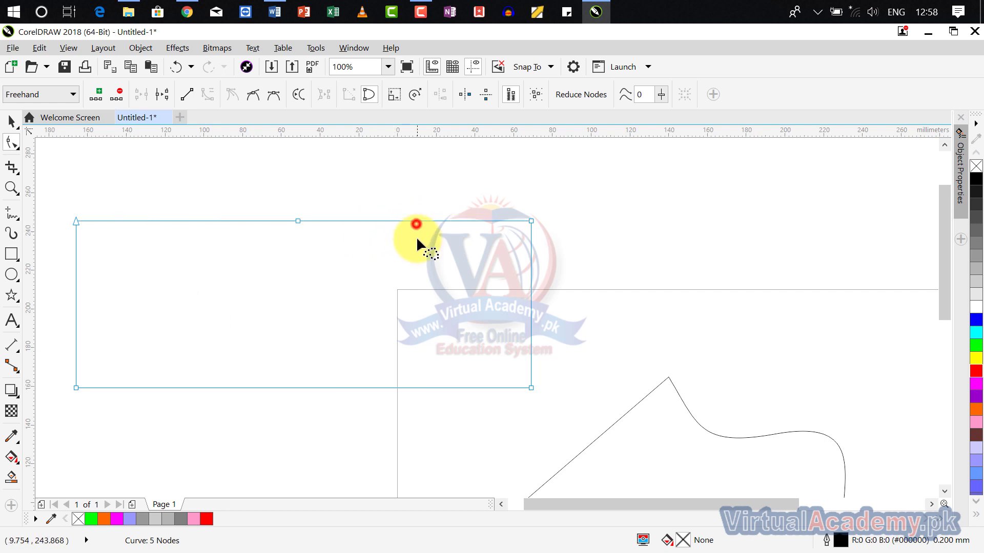
click(419, 222)
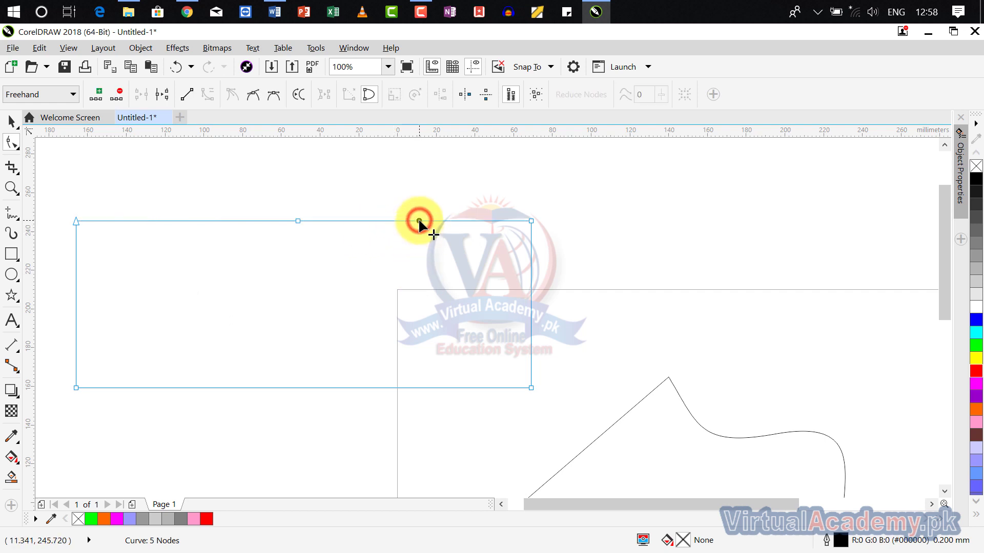
click(434, 220)
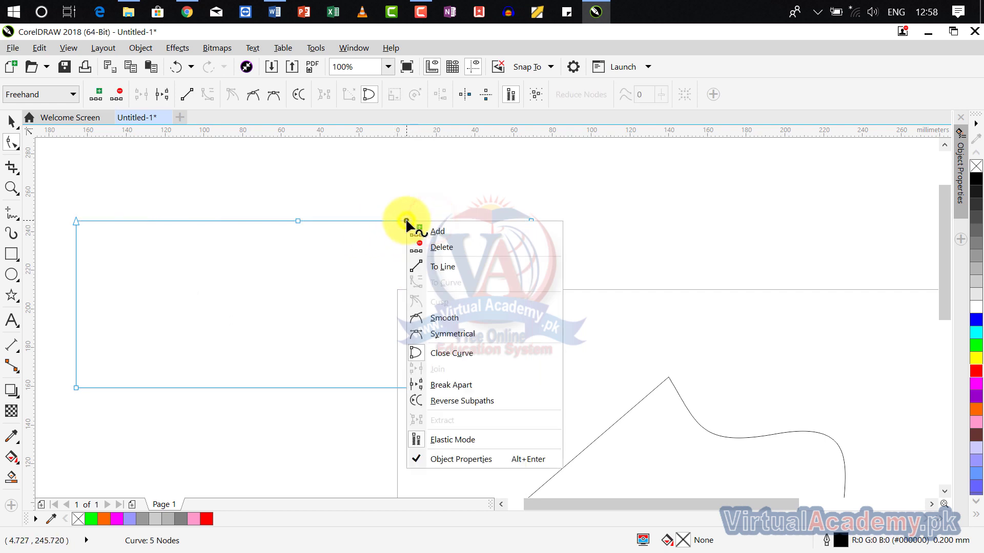
click(450, 266)
right_click(415, 219)
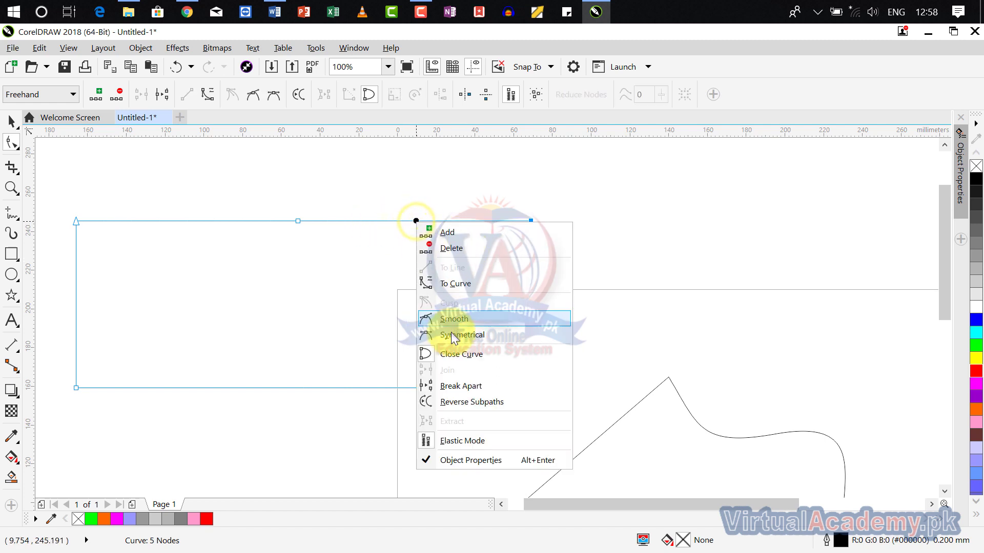
click(455, 285)
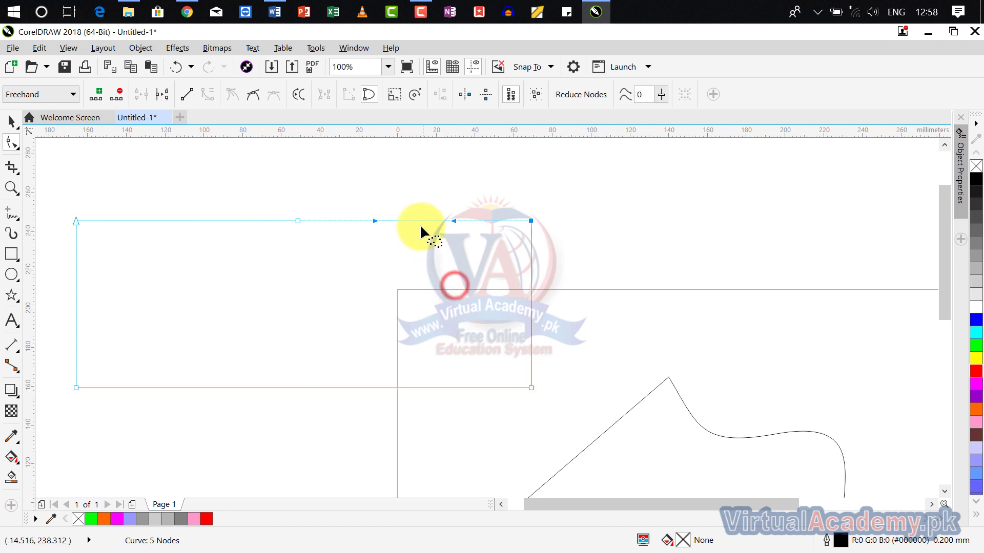
- Bend the top edge's right segment about 35 mm downward and make the added middle node symmetrical
drag(417, 222, 417, 289)
right_click(164, 220)
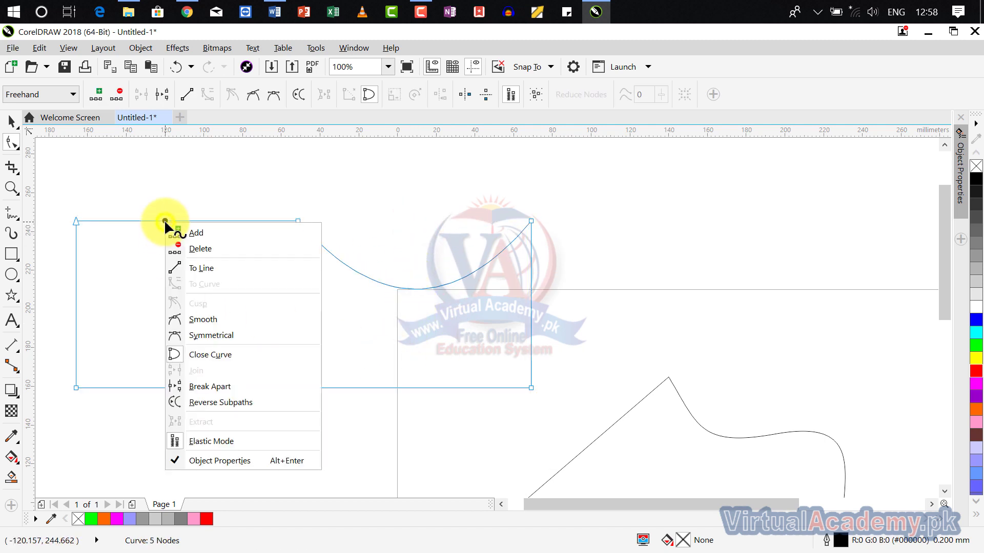
click(208, 334)
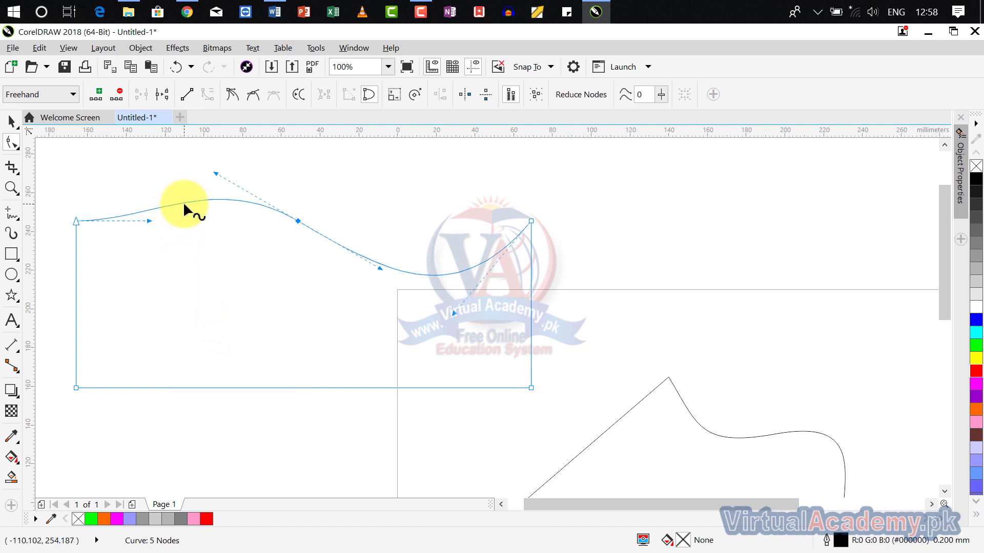
- Undo the symmetrical node change and convert the top edge's left segment to a line
key(ctrl+z)
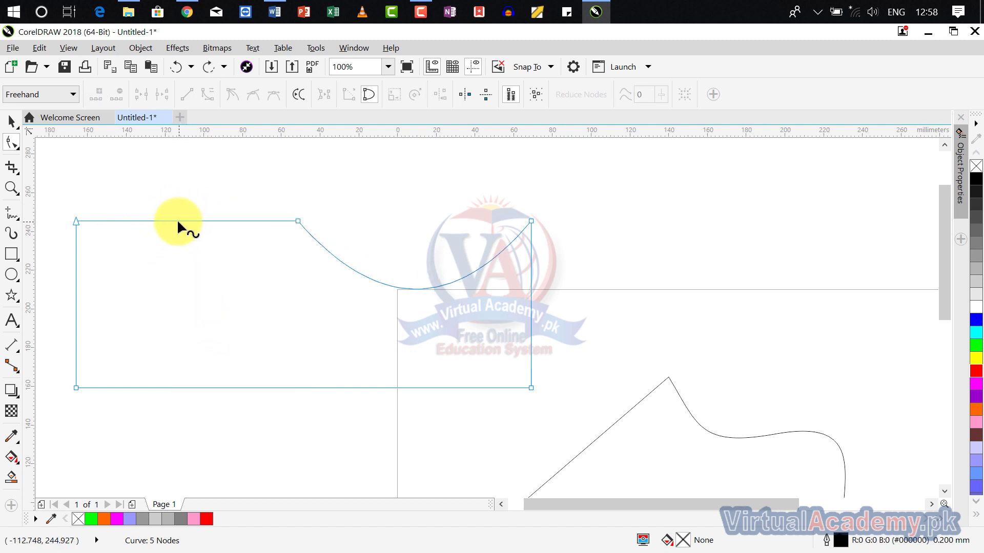
right_click(177, 220)
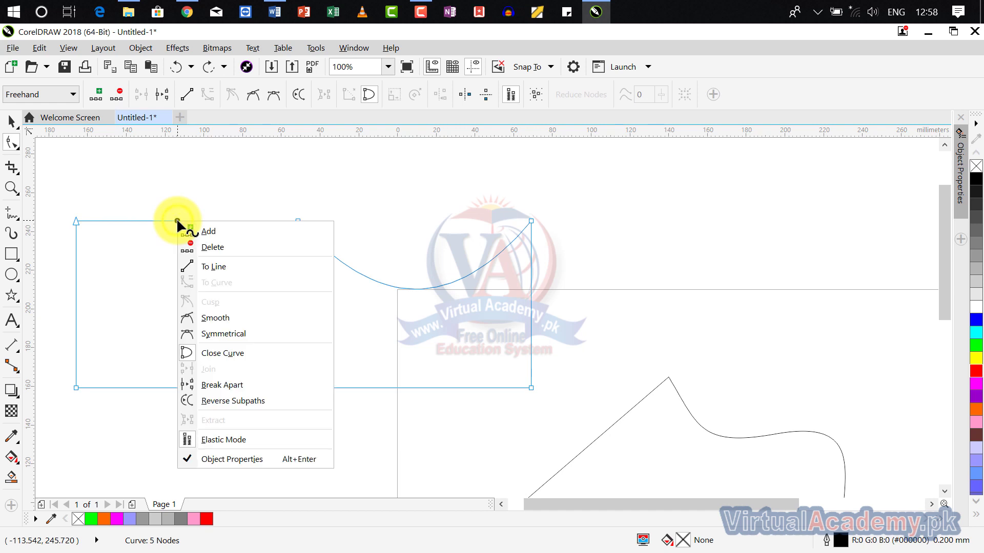
click(210, 265)
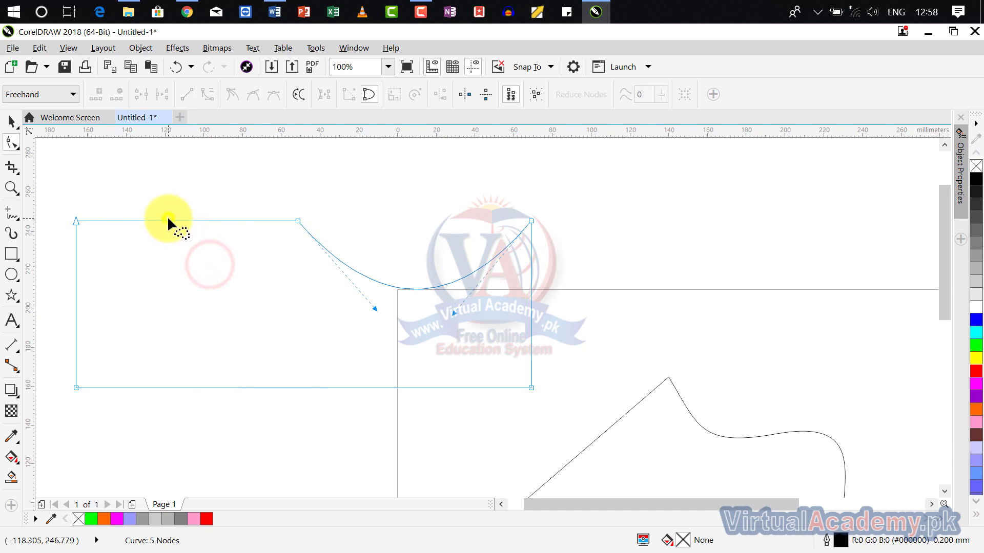
- Convert the top edge's left segment back to a curve and bend it about 28 mm downward
right_click(167, 217)
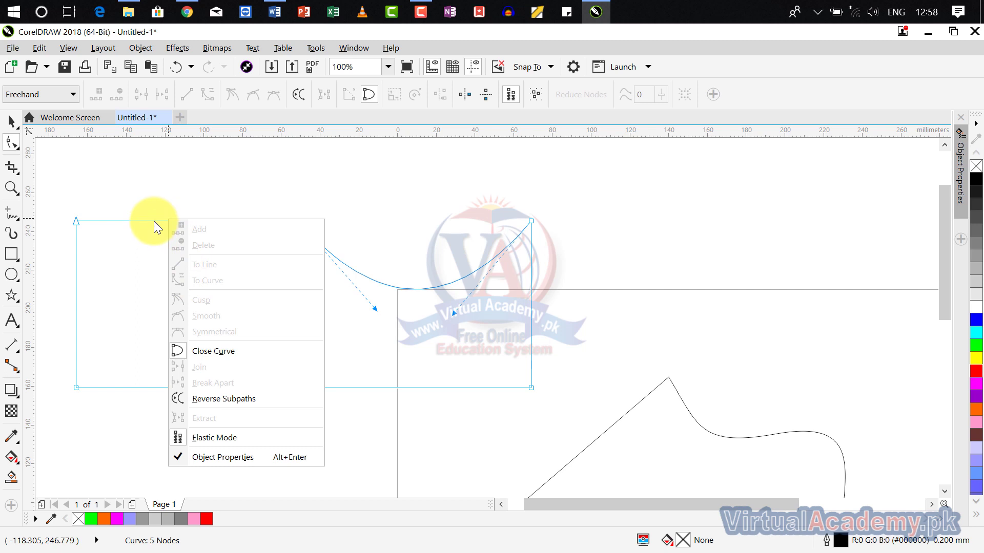
click(154, 220)
right_click(153, 219)
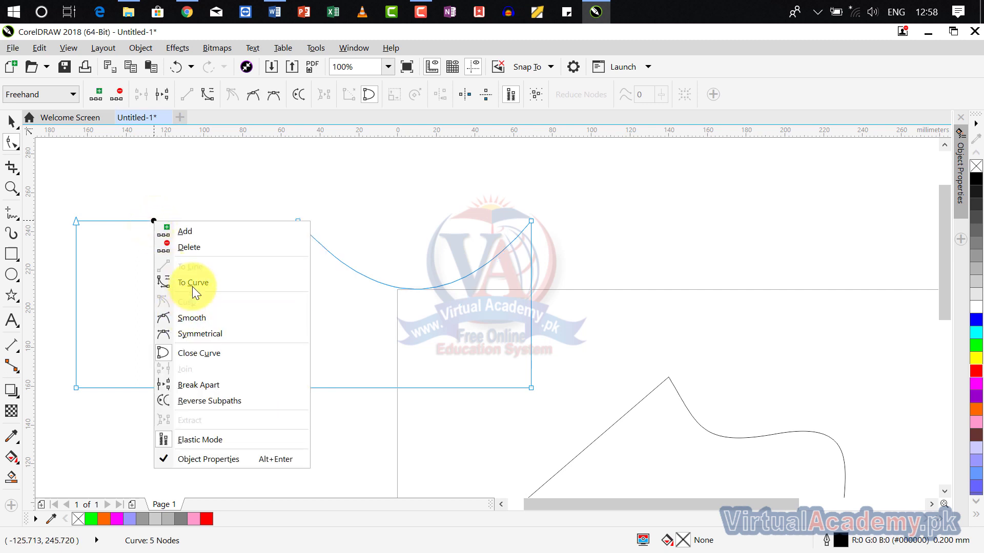
click(193, 283)
drag(180, 221, 172, 276)
- Convert both curved segments of the top edge to straight lines
right_click(172, 276)
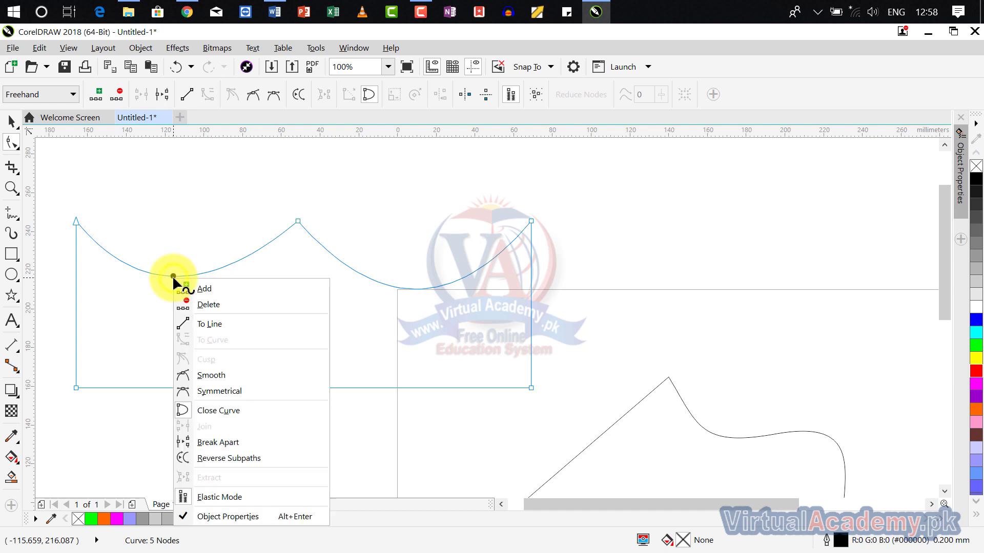
click(196, 323)
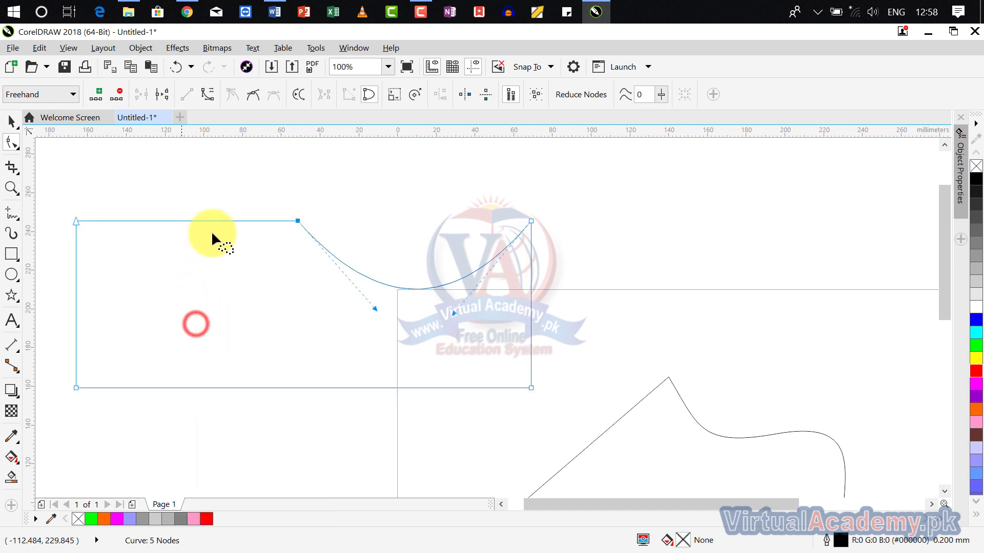
right_click(413, 287)
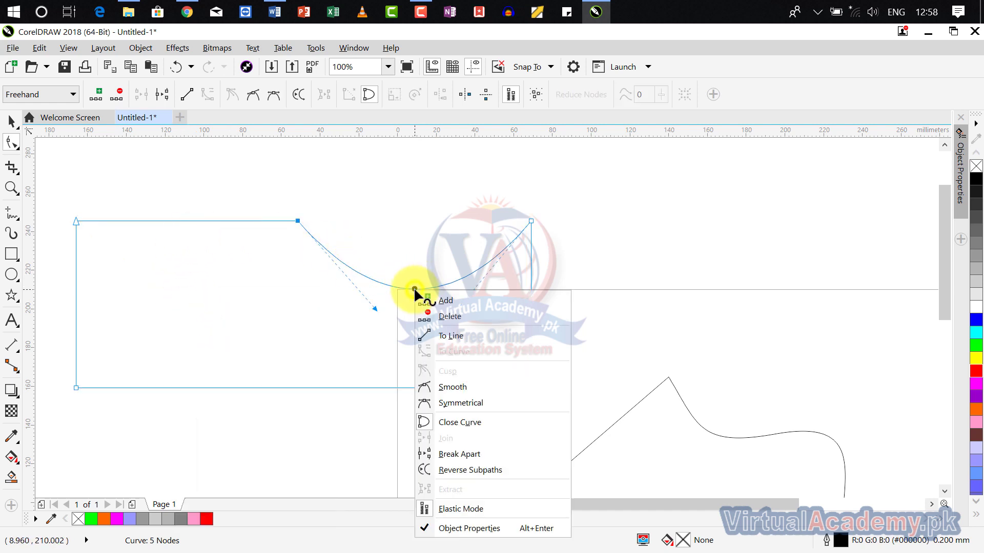
click(449, 335)
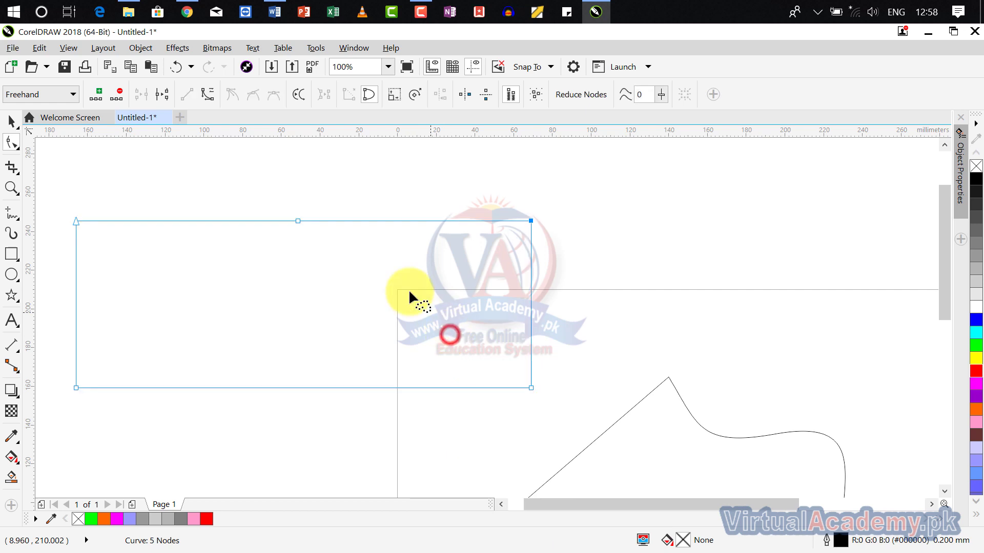
- Move the top edge's right segment about 10 mm to the right and 5 mm up
right_click(409, 221)
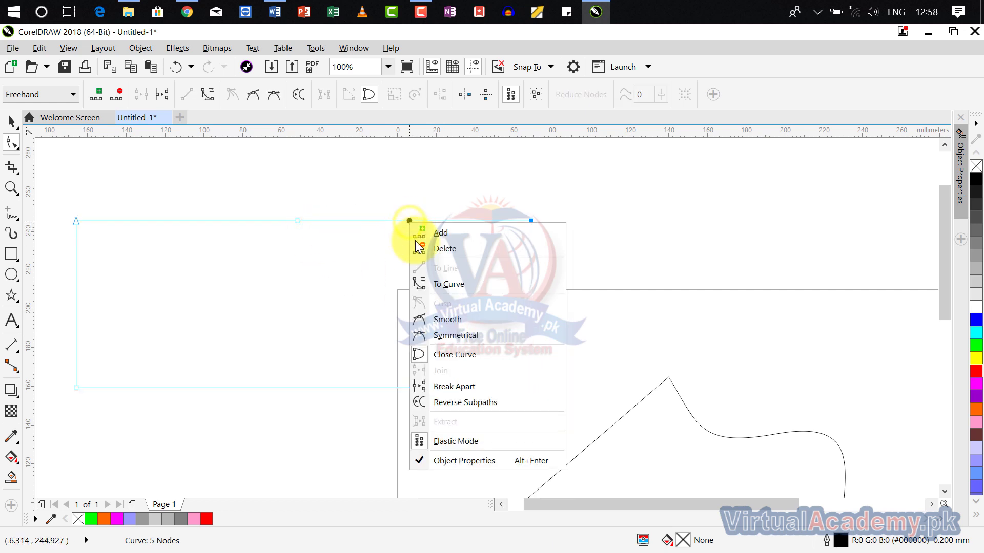
click(508, 336)
drag(391, 219, 410, 210)
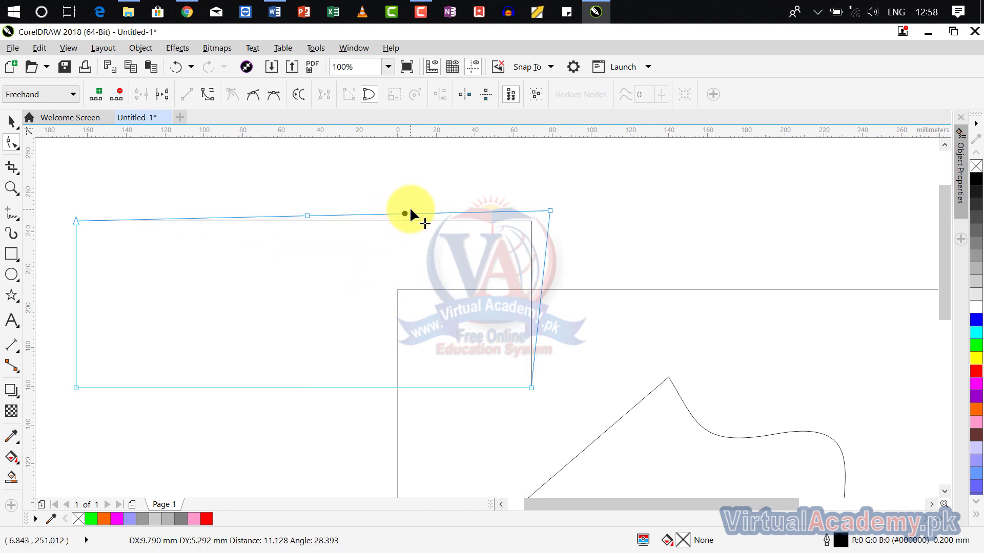
- Toggle Close Curve to open the shape at its upper-left corner and reverse its subpaths
right_click(270, 216)
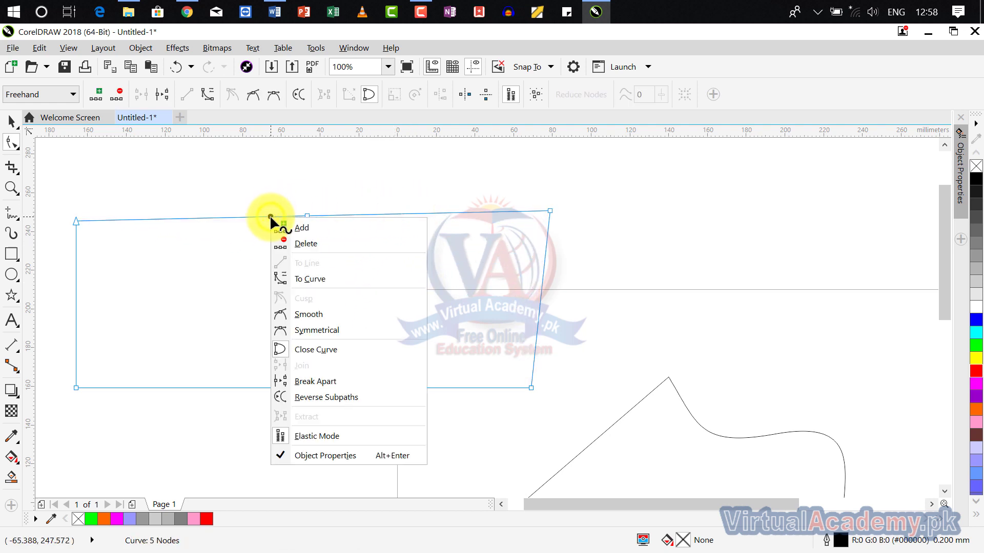
click(314, 351)
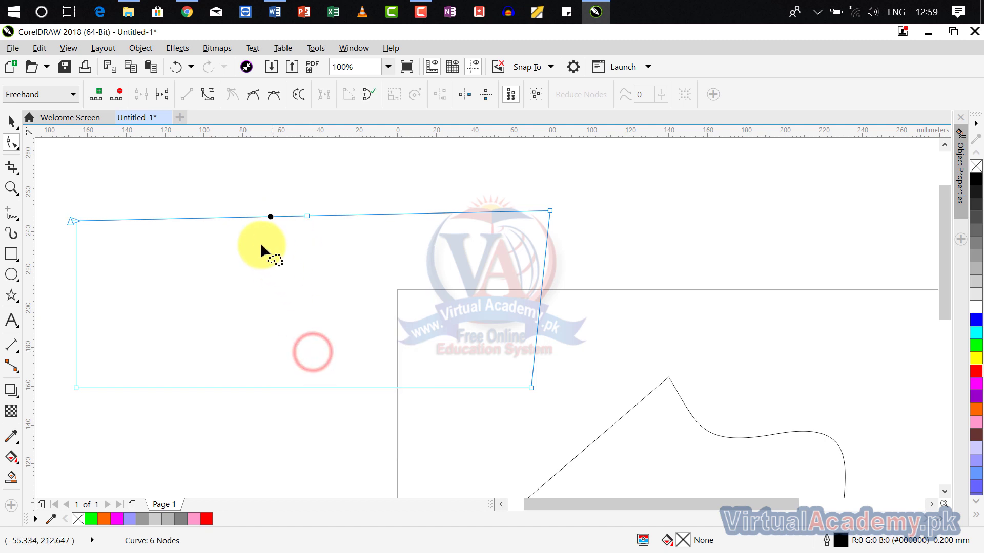
right_click(229, 215)
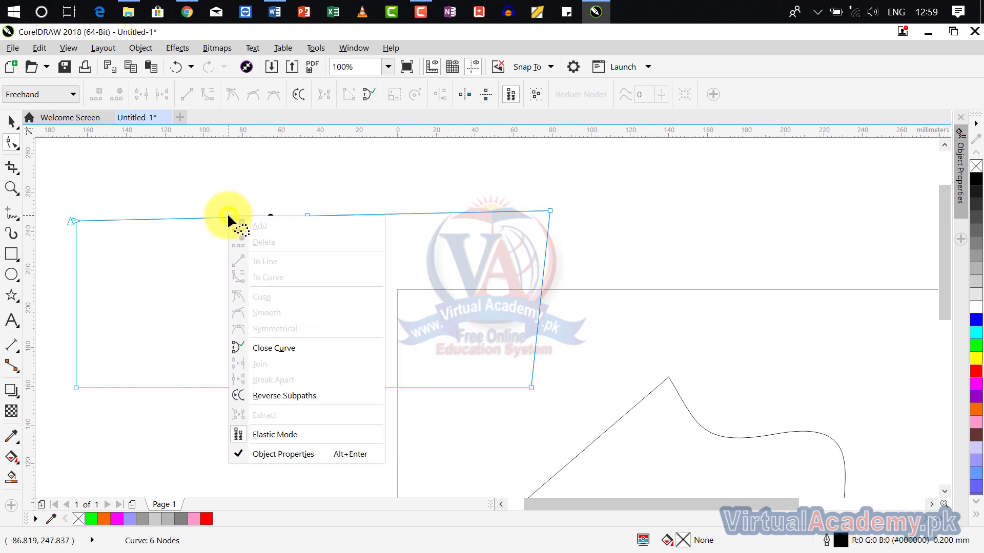
click(284, 397)
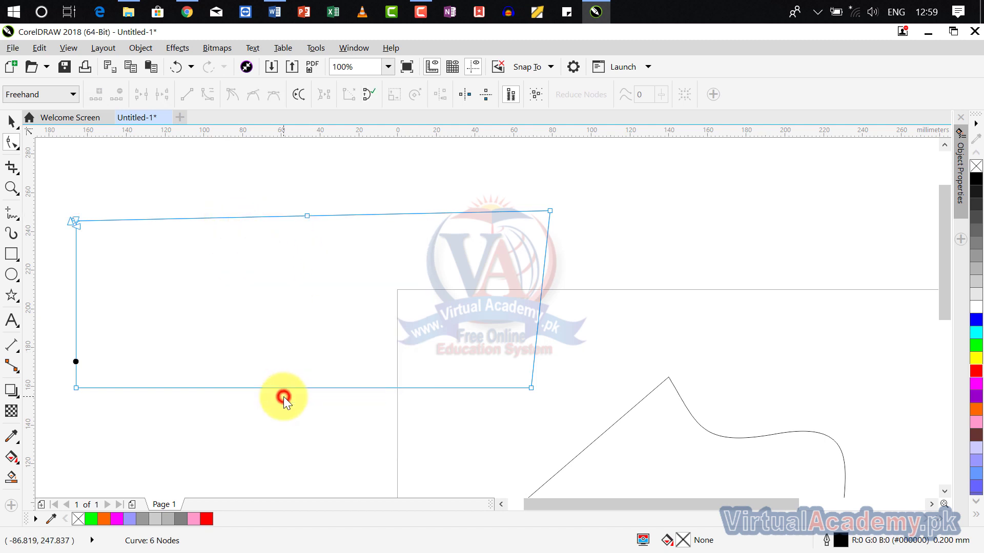
- Reverse the open shape's subpaths again and pull the top edge's middle node about 36 mm right and 73 mm down
right_click(74, 361)
click(136, 292)
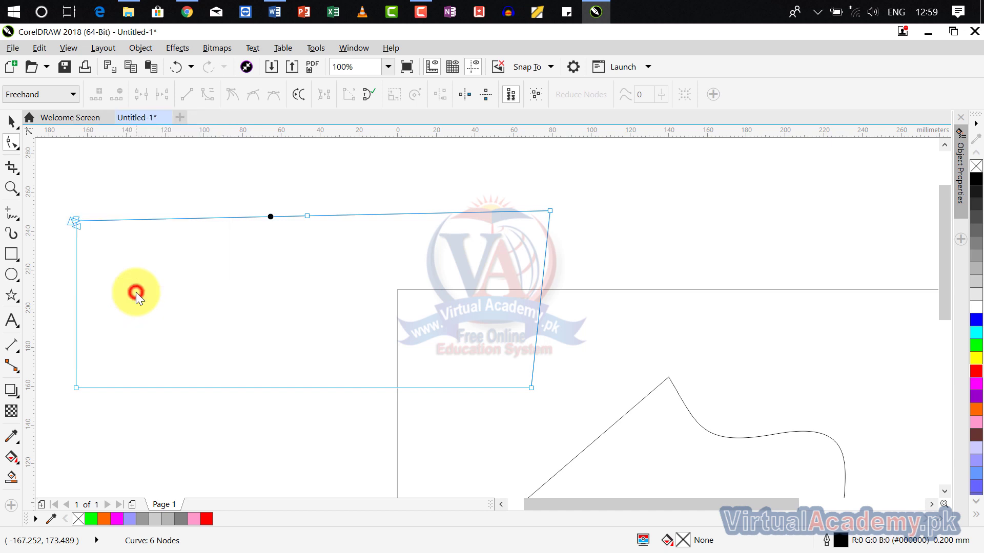
drag(270, 216, 358, 361)
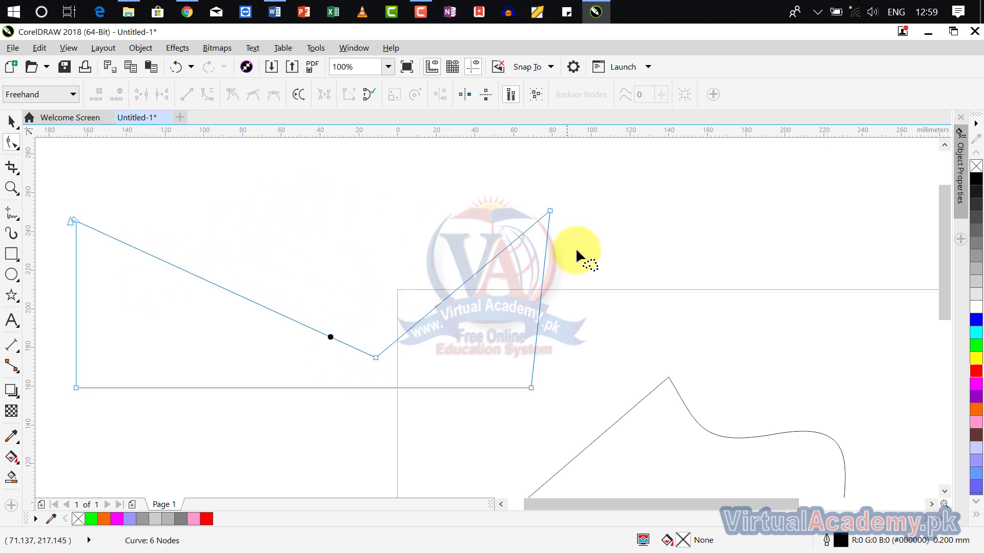
- Undo the recent edits back to the closed shape with two curved top segments
key(ctrl+z)
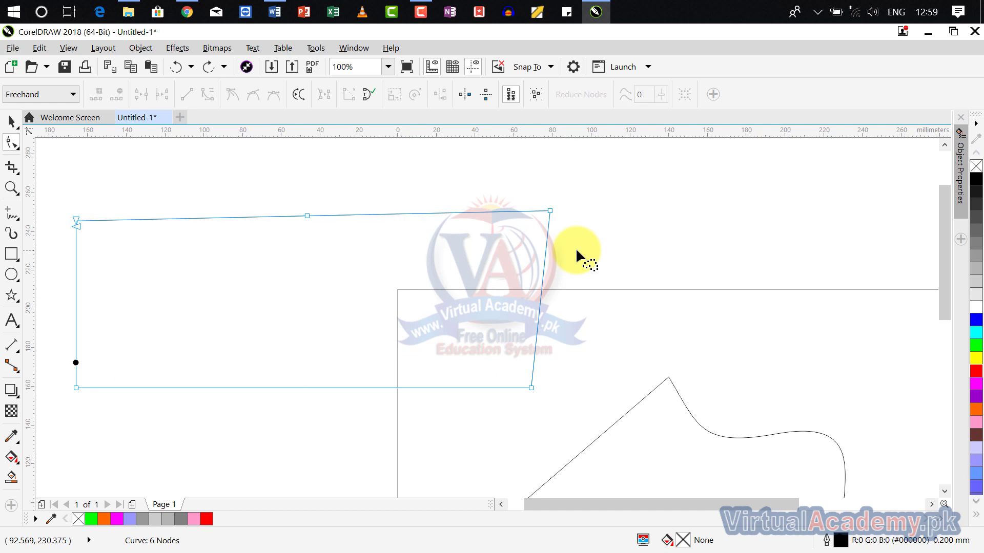
key(ctrl+z)
key(ctrl+z)
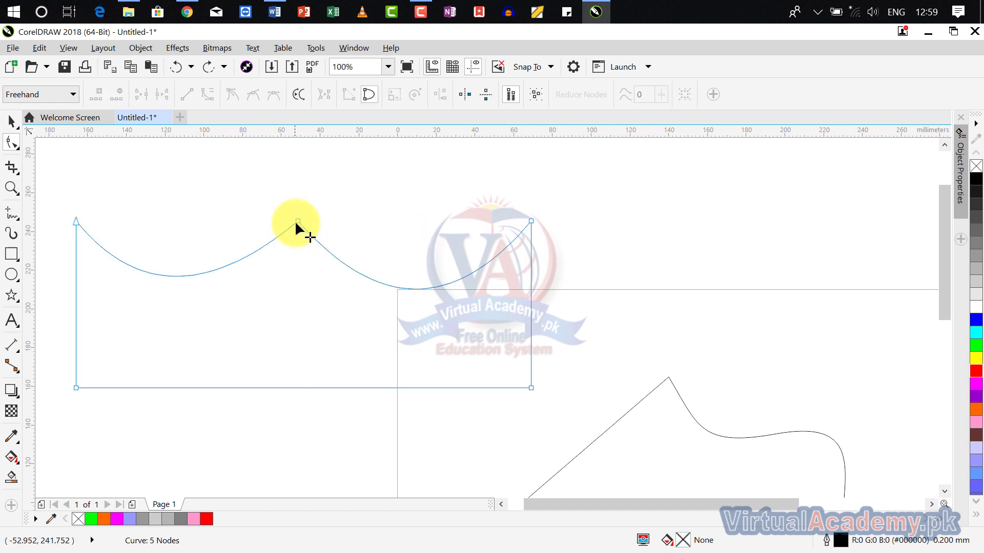
- Move the top middle node about 34 mm up, and pull a new node on the bottom edge's middle about 83 mm down
drag(298, 221, 297, 155)
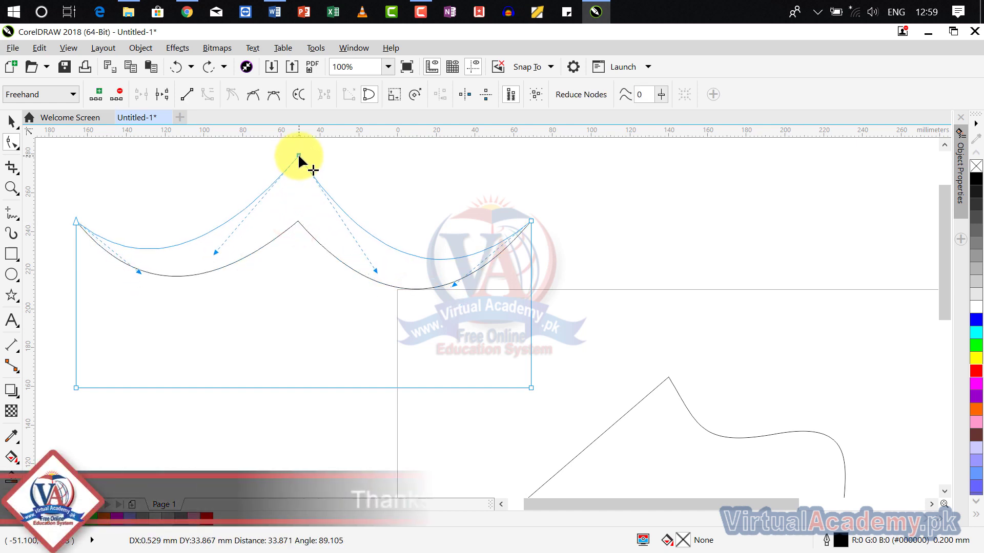
scroll(331, 234, down, 1)
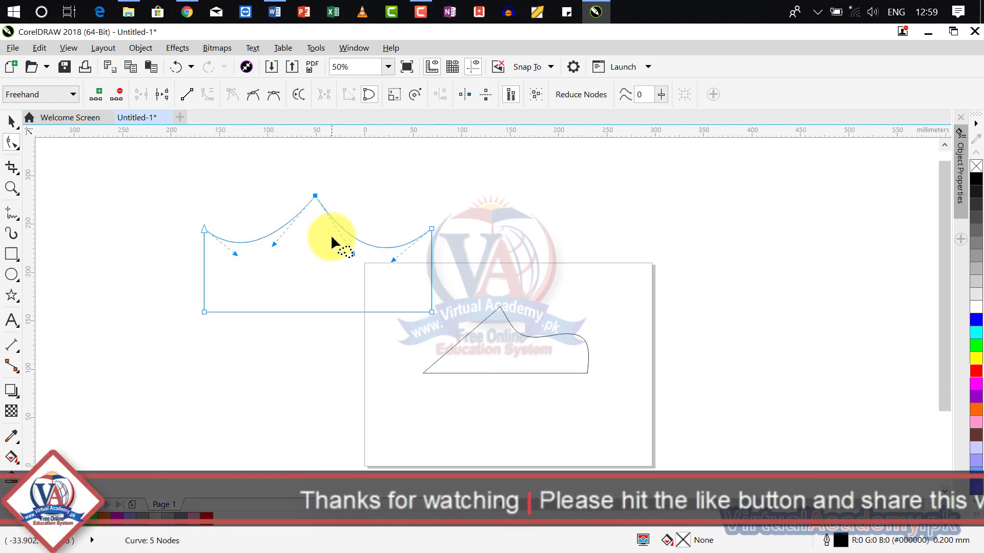
right_click(312, 311)
click(312, 310)
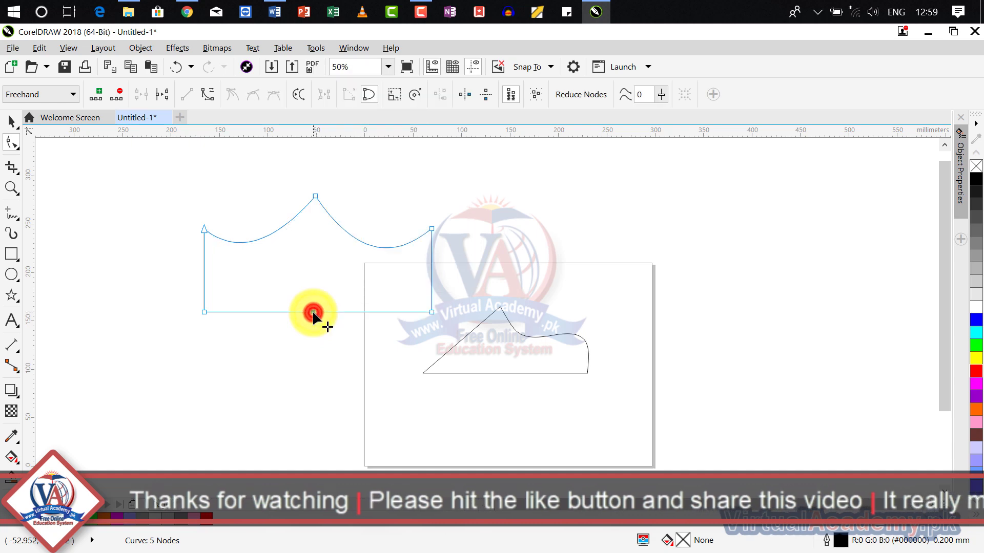
drag(313, 310, 312, 392)
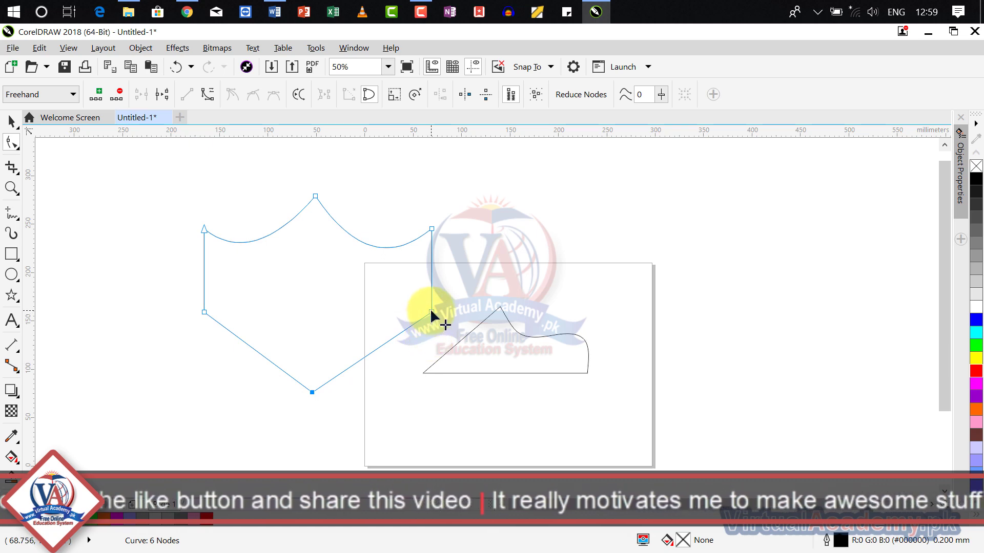
- Add a node midway along the lower-right segment and move it about 20 mm right and 45 mm down
click(369, 353)
double_click(369, 353)
drag(369, 353, 388, 397)
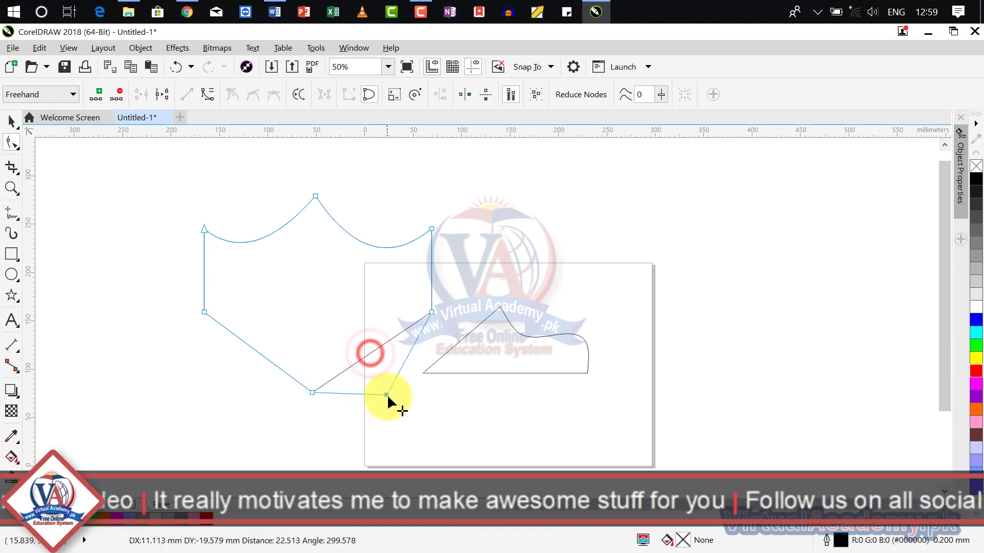
- Delete the lower-right corner node, the bottom point node and the node added beside it
double_click(431, 312)
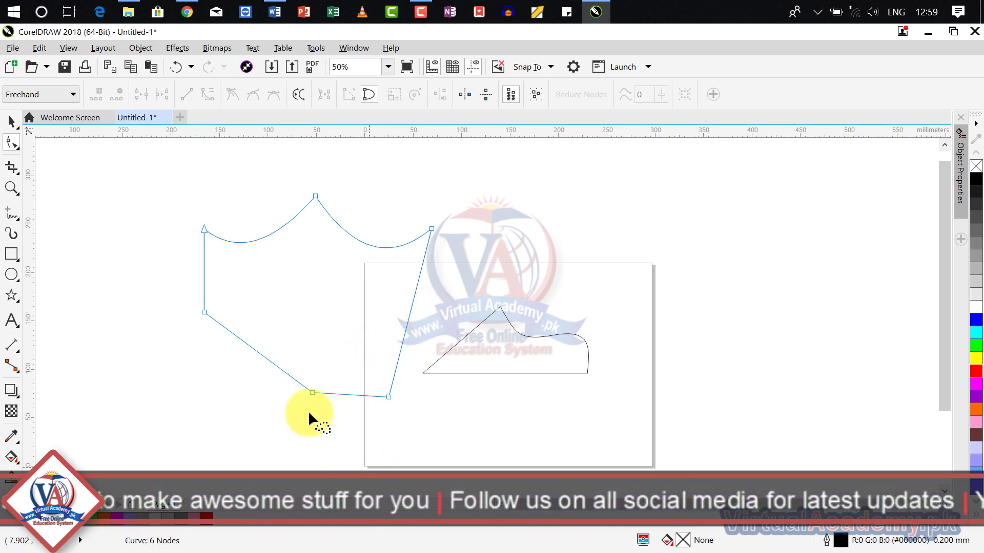
double_click(310, 392)
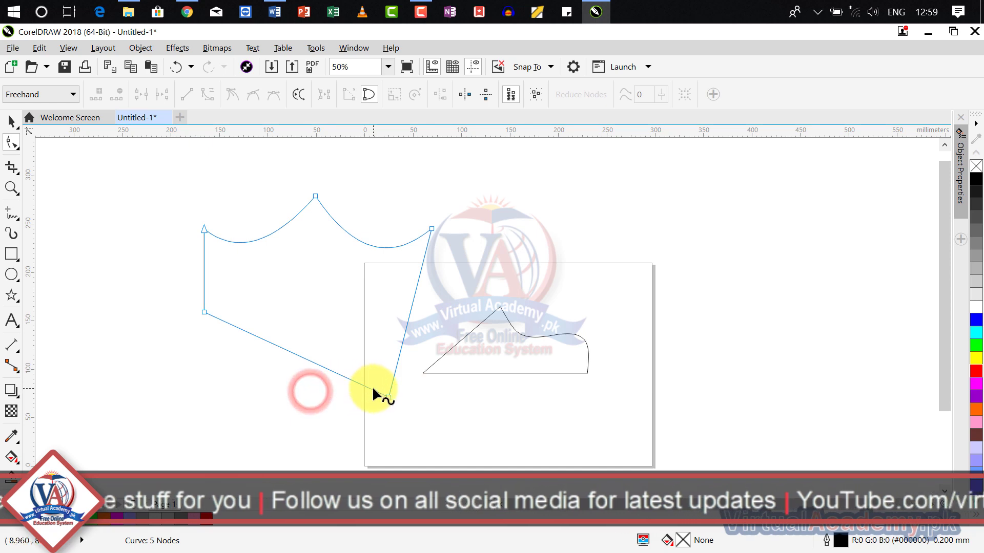
double_click(387, 396)
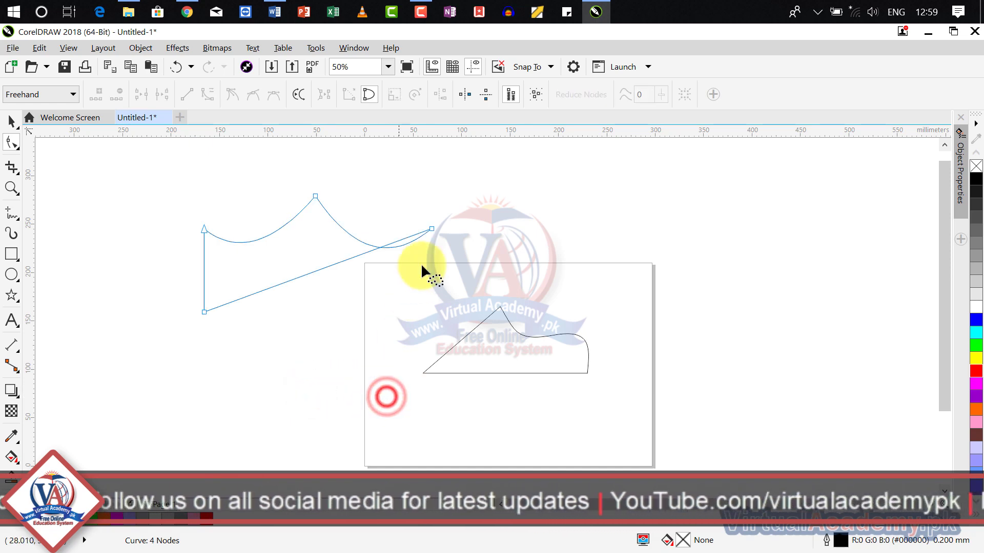
- Undo the node deletions and the node added on the lower-right segment
key(ctrl+z)
key(ctrl+z)
key(ctrl+z)
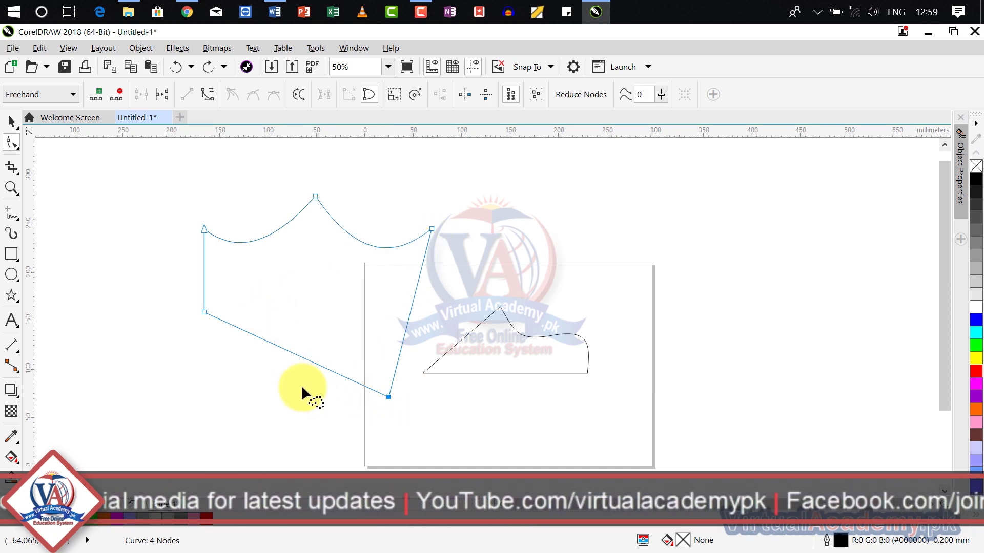
key(ctrl+shift+z)
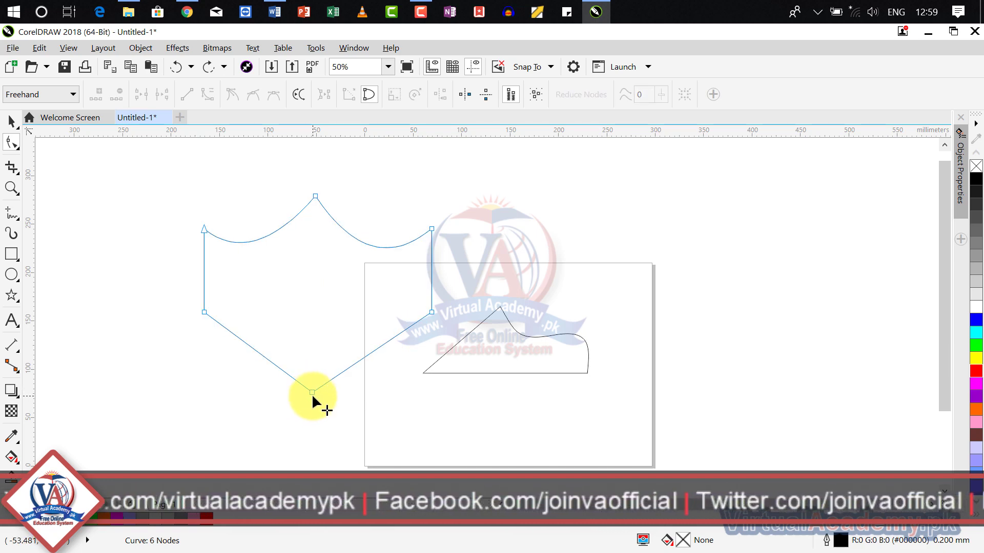
- Convert the lower-right segment to a curve and bend it inward, about 41 mm left and 47 mm up
right_click(358, 360)
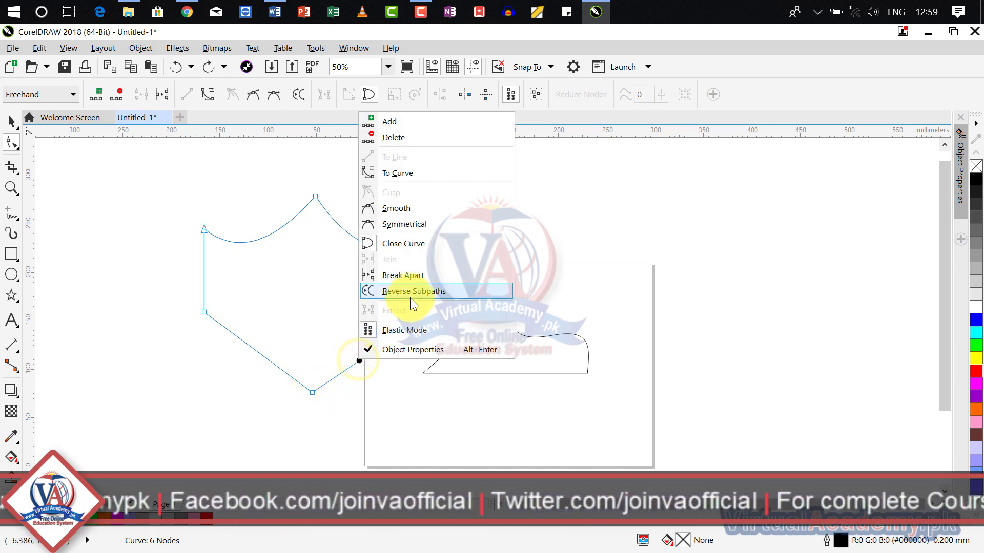
click(406, 175)
drag(379, 347, 339, 302)
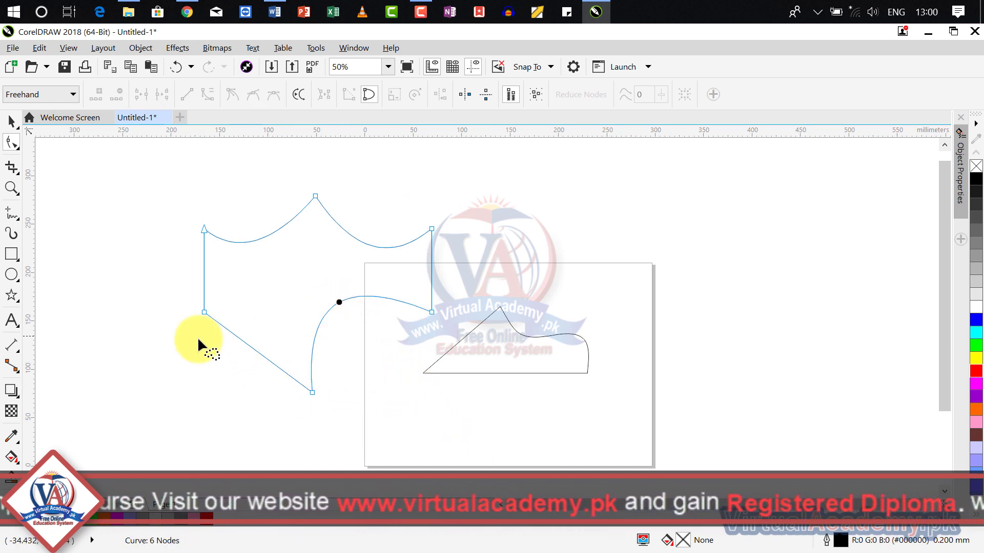
- Convert the lower-left segment to a curve and bend it inward, about 18 mm right and 64 mm up
right_click(235, 335)
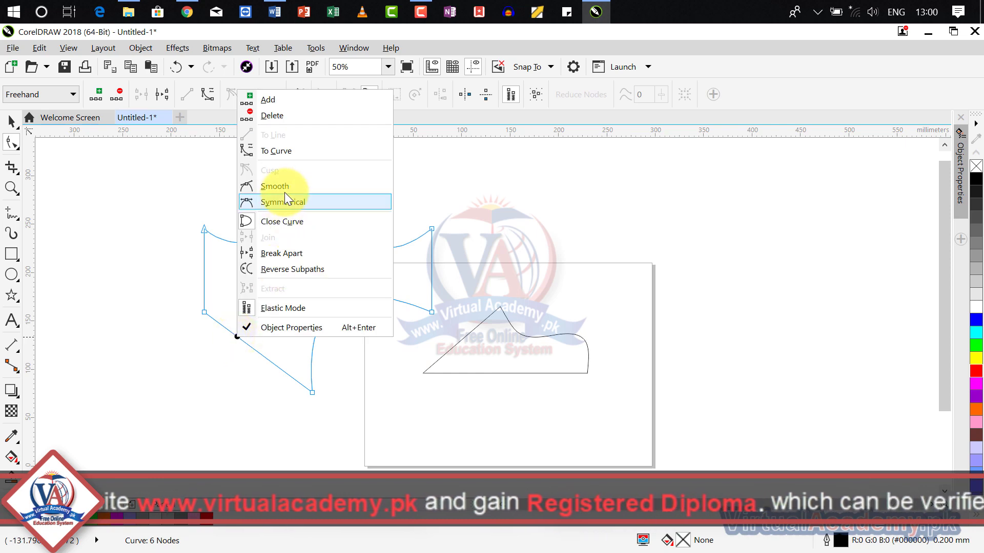
click(286, 155)
drag(253, 350, 270, 288)
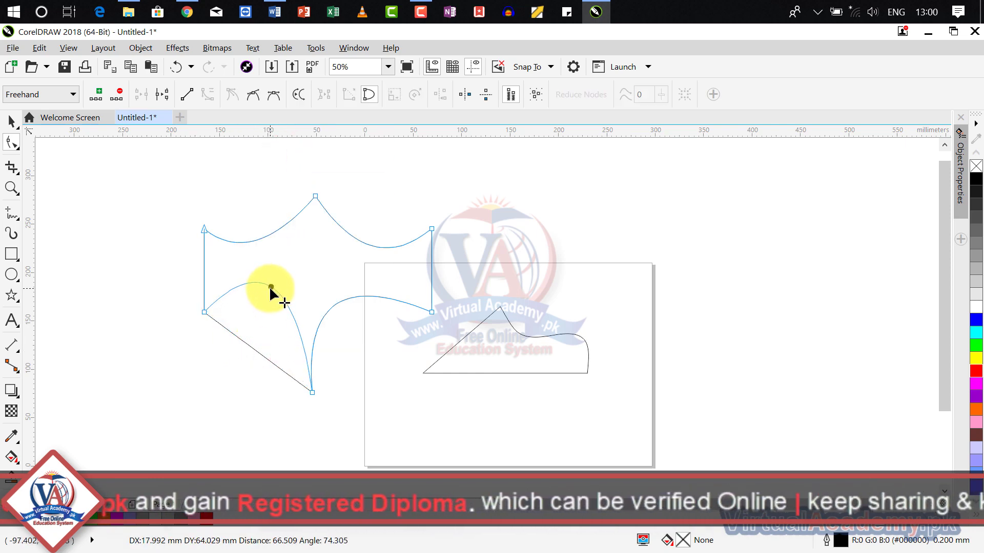
- Deselect the segment and fill the finished curve shape with yellow
click(430, 402)
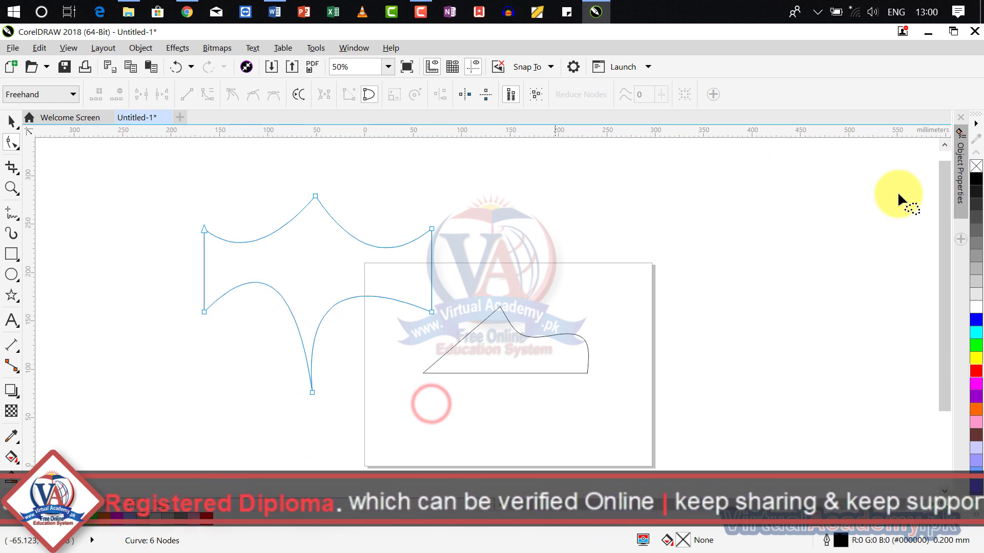
click(976, 379)
click(977, 361)
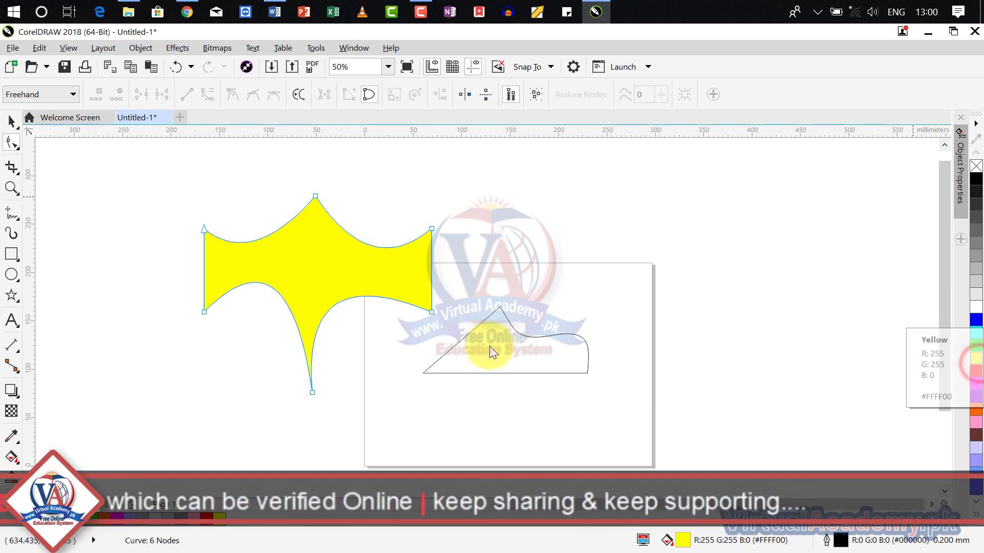
- Select the yellow curve shape and set its outline width to 2.0 mm
click(518, 318)
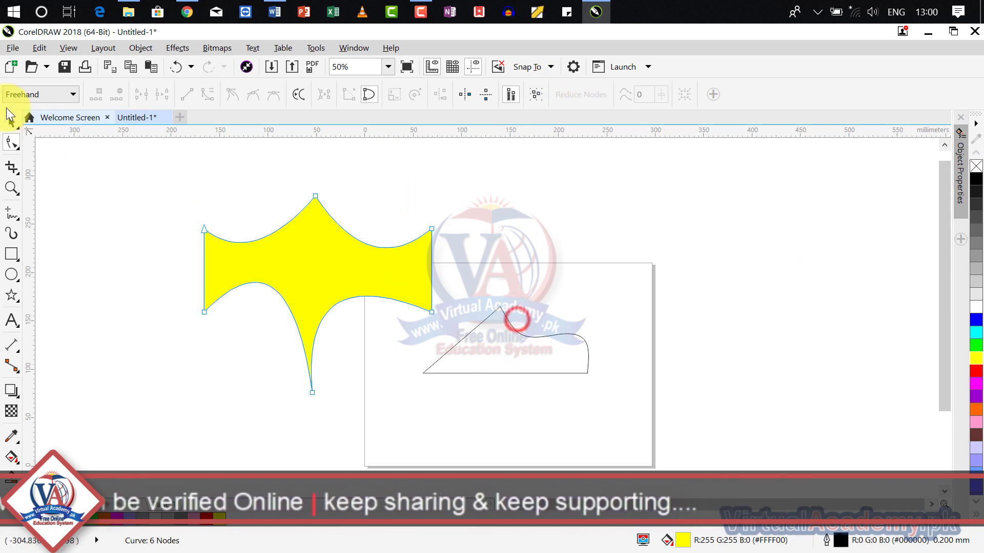
click(11, 122)
click(282, 283)
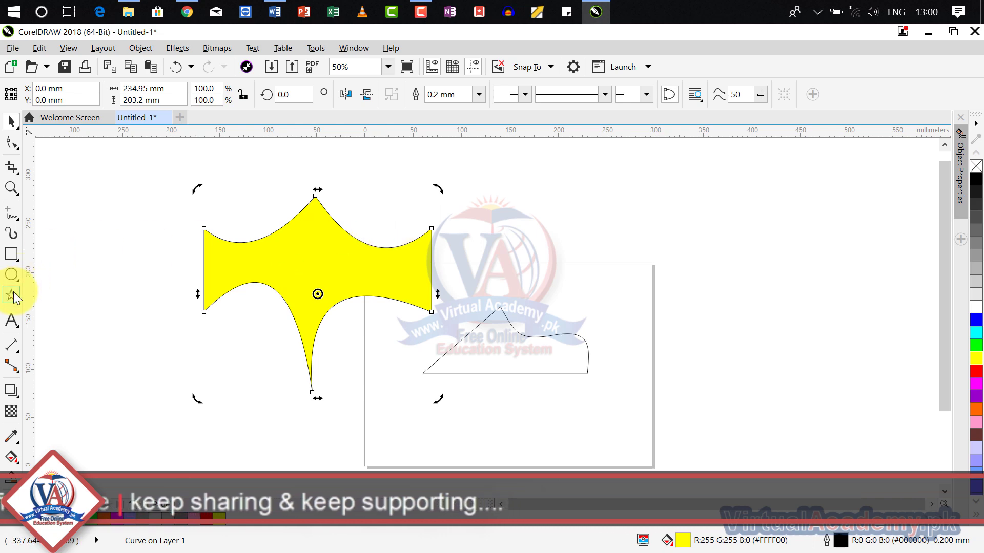
click(11, 253)
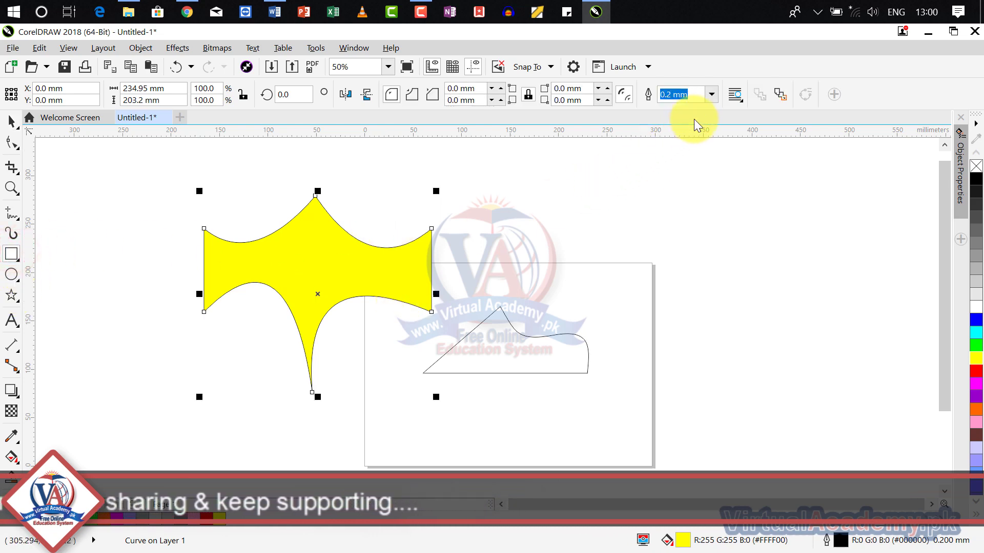
click(707, 101)
click(712, 97)
click(696, 196)
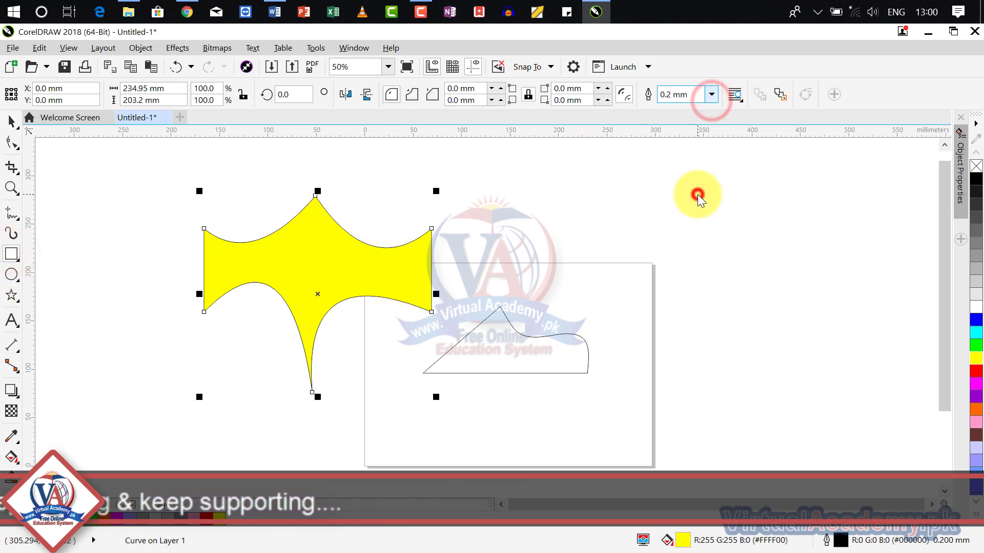
click(711, 94)
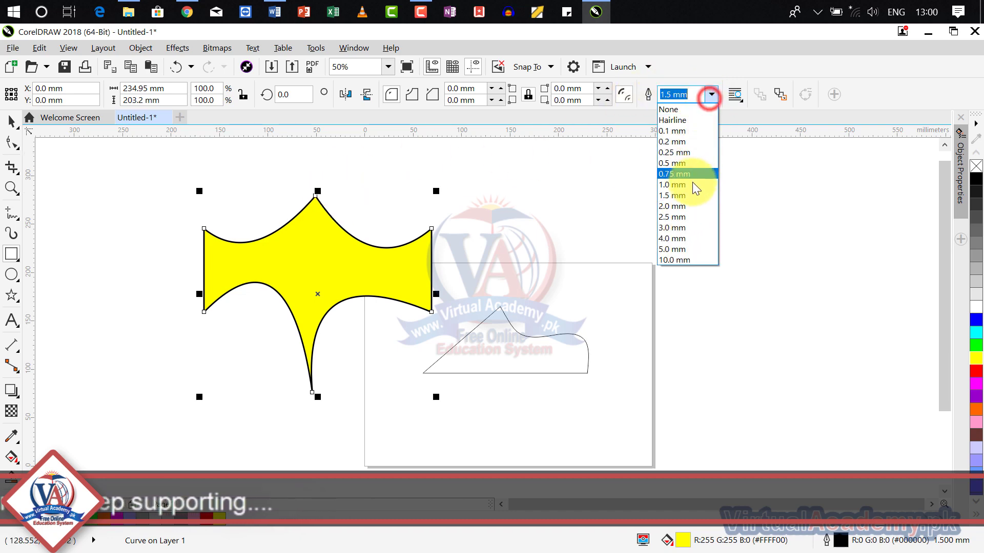
click(687, 202)
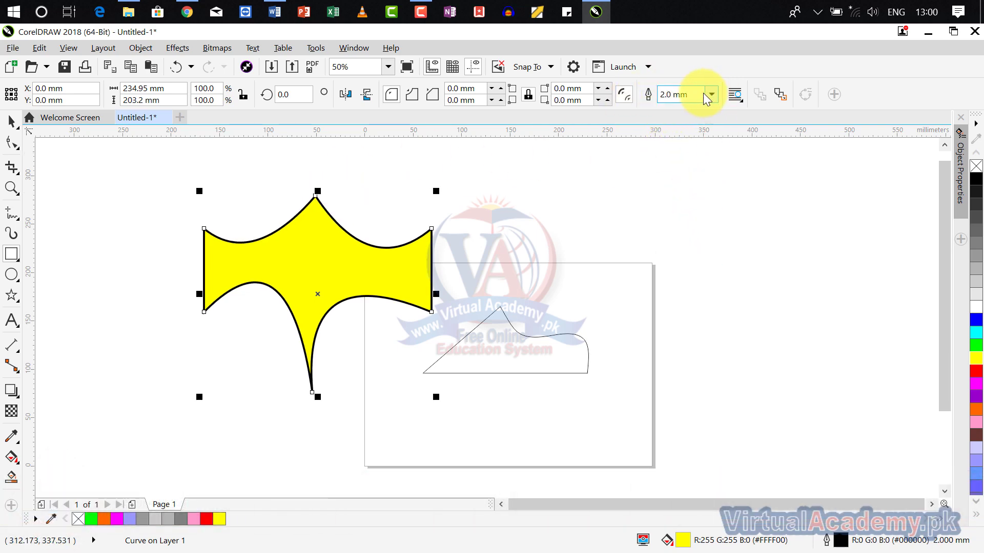
- Colour the yellow shape's outline blue
click(612, 244)
click(323, 279)
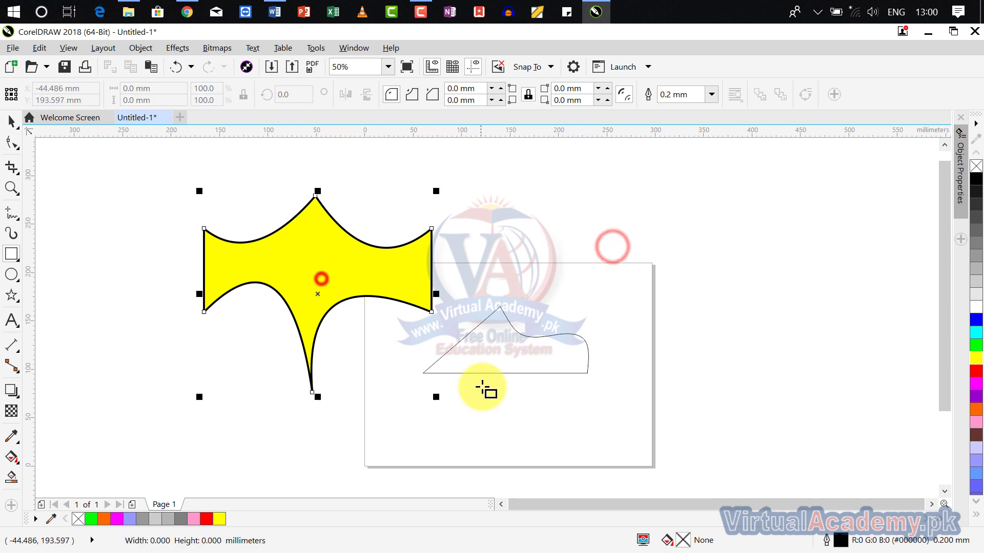
scroll(419, 252, up, 5)
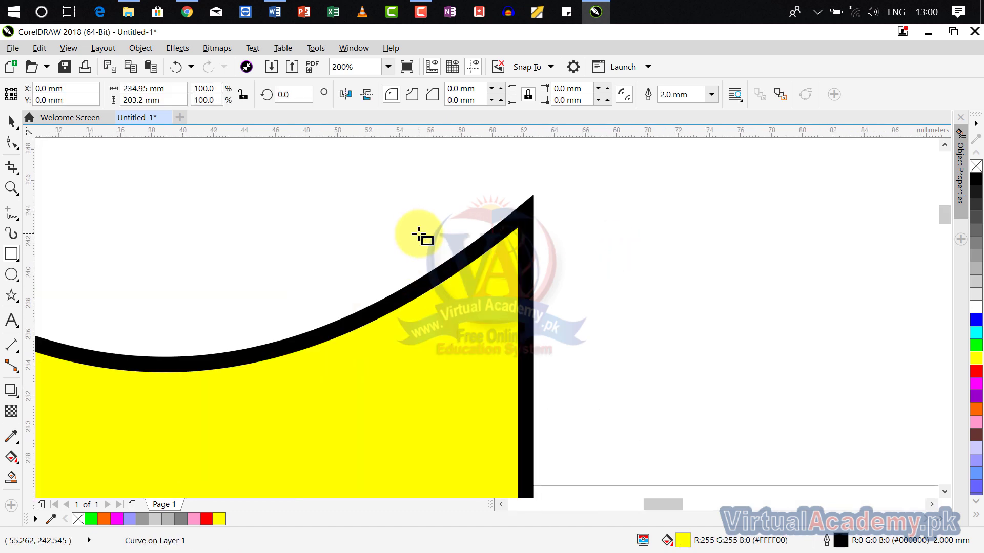
right_click(975, 321)
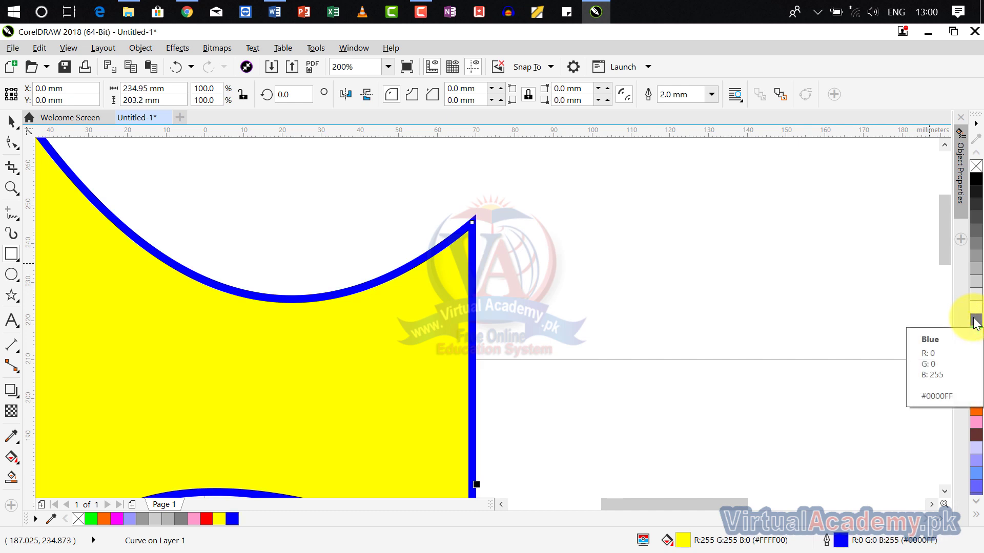
scroll(334, 307, down, 5)
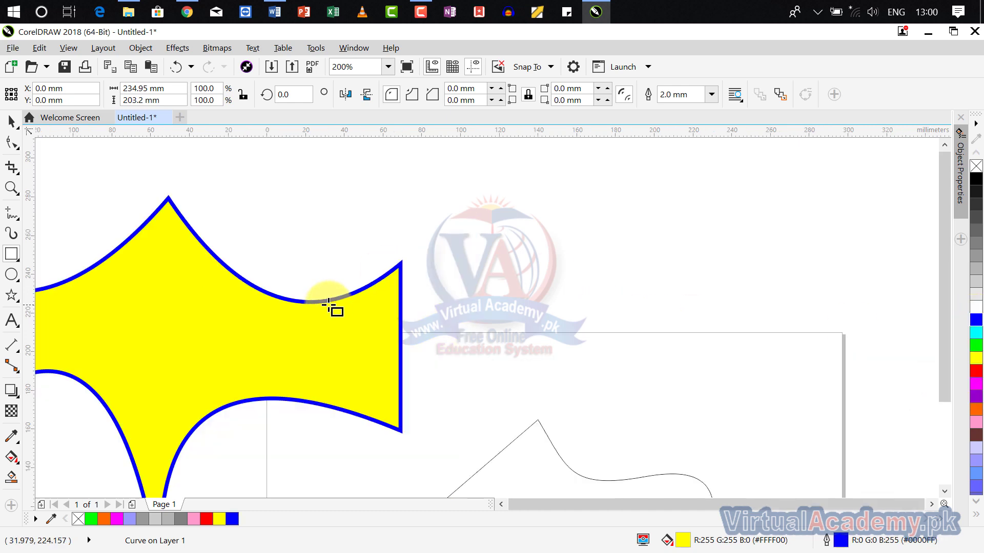
scroll(377, 283, up, 2)
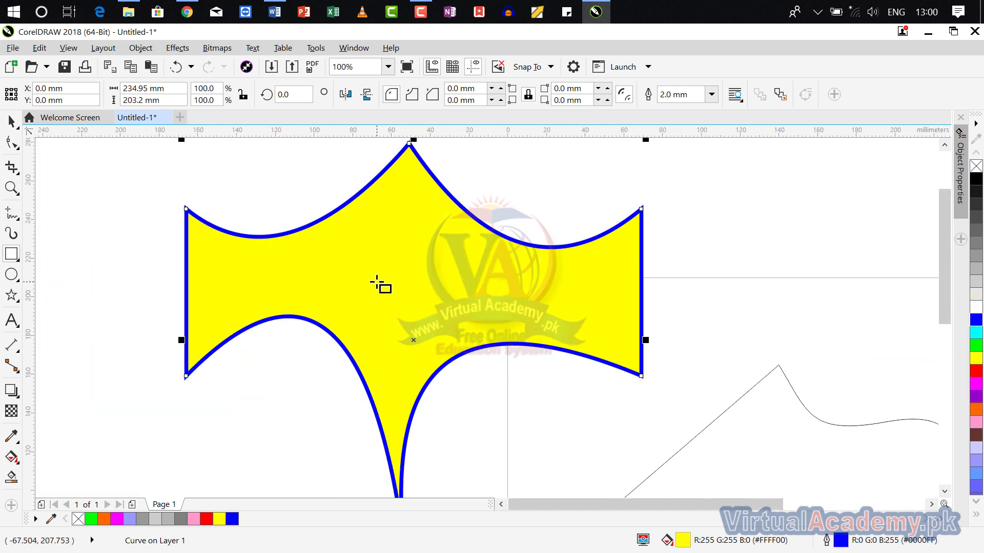
scroll(440, 290, down, 2)
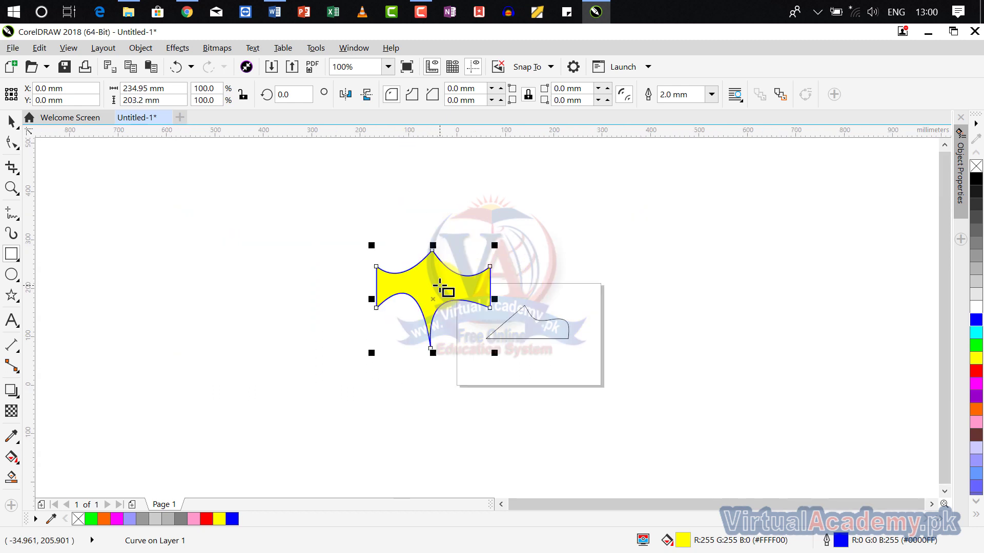
- Draw a rectangle about 828 by 329 mm around both shapes, and select and delete all objects
drag(769, 254, 367, 415)
click(10, 124)
drag(845, 224, 488, 450)
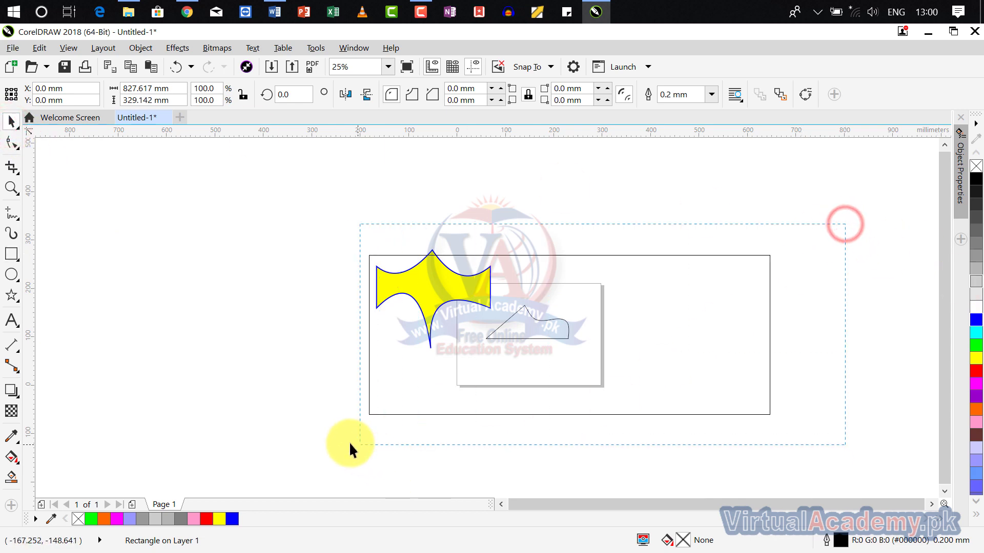
drag(322, 457, 322, 457)
key(Delete)
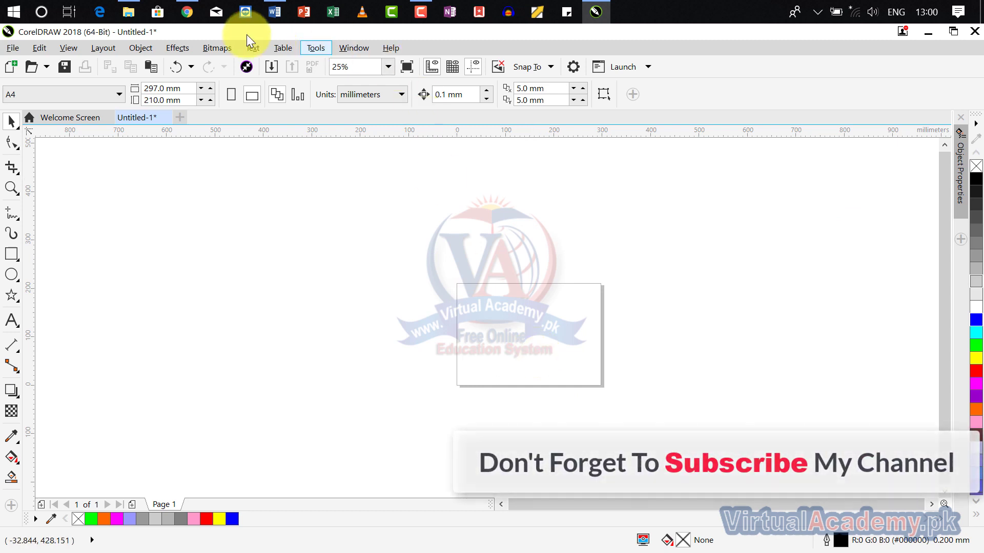
click(178, 51)
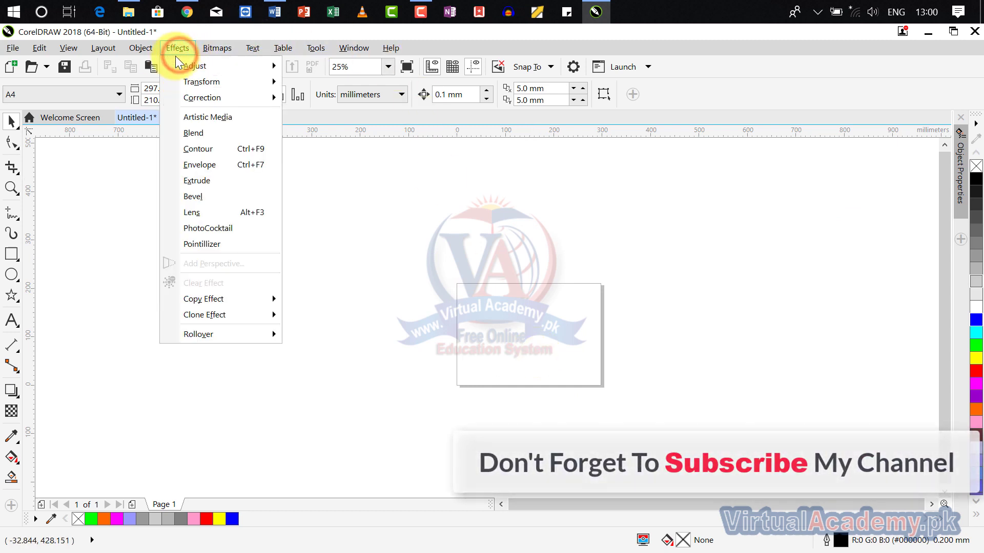
click(140, 51)
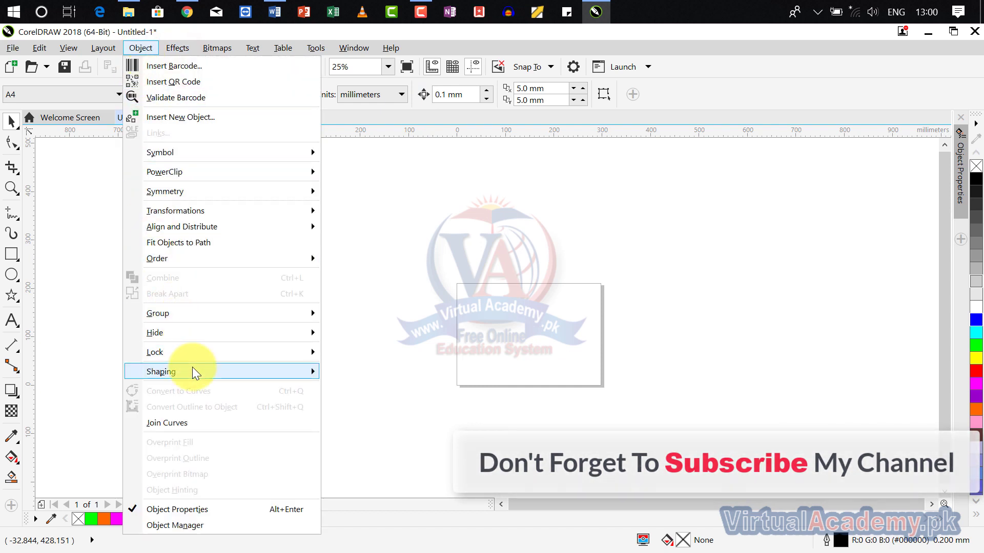
mouse_move(193, 373)
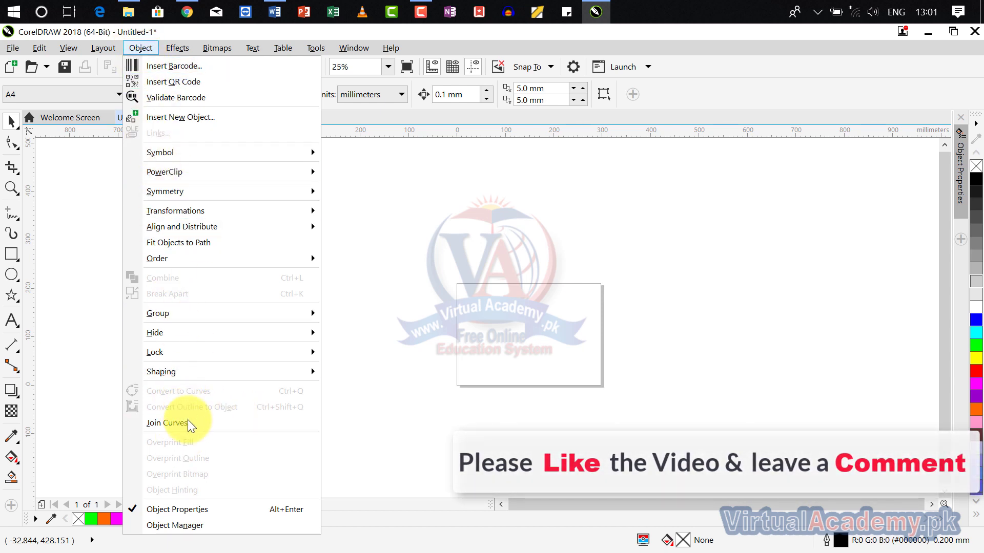
click(45, 167)
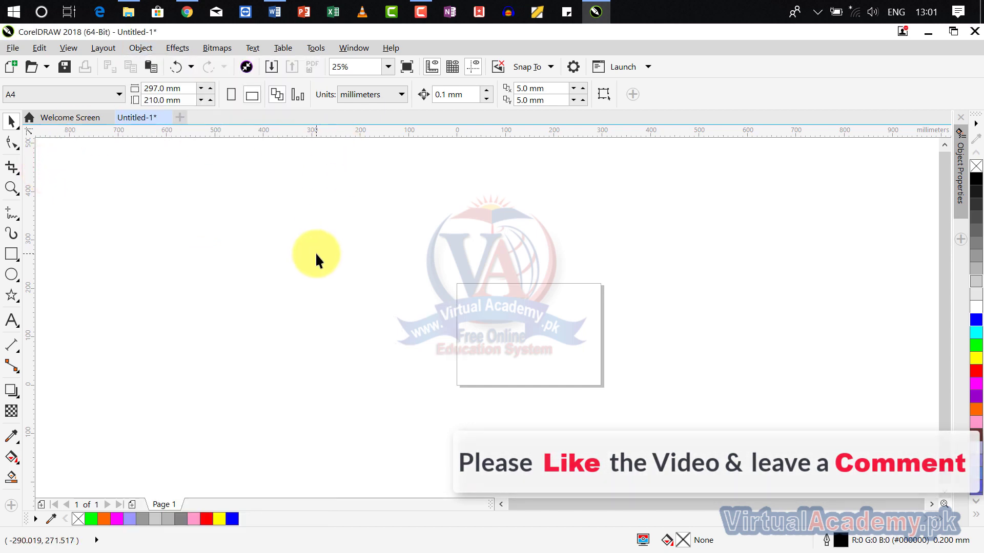
- Show the editing tools grouped with the Shape tool
click(10, 139)
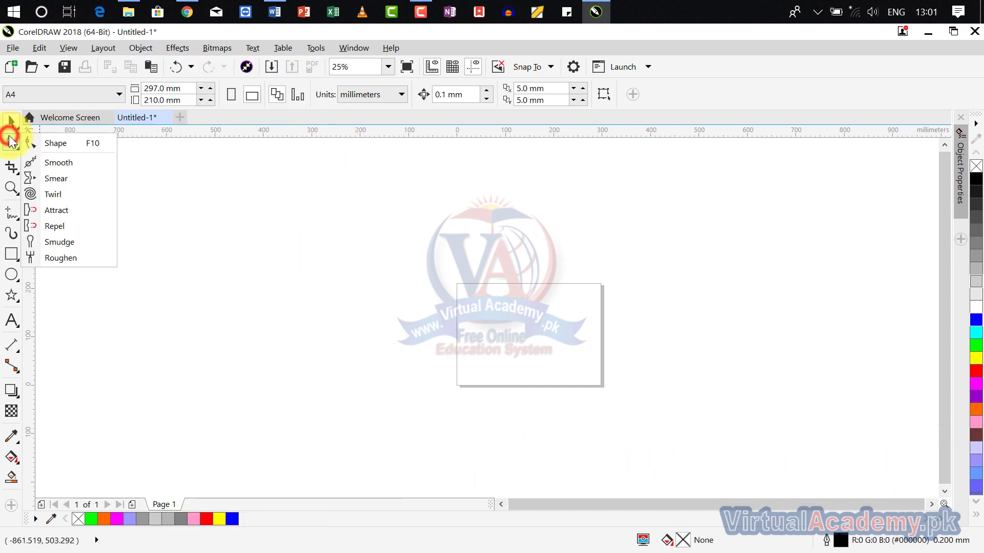